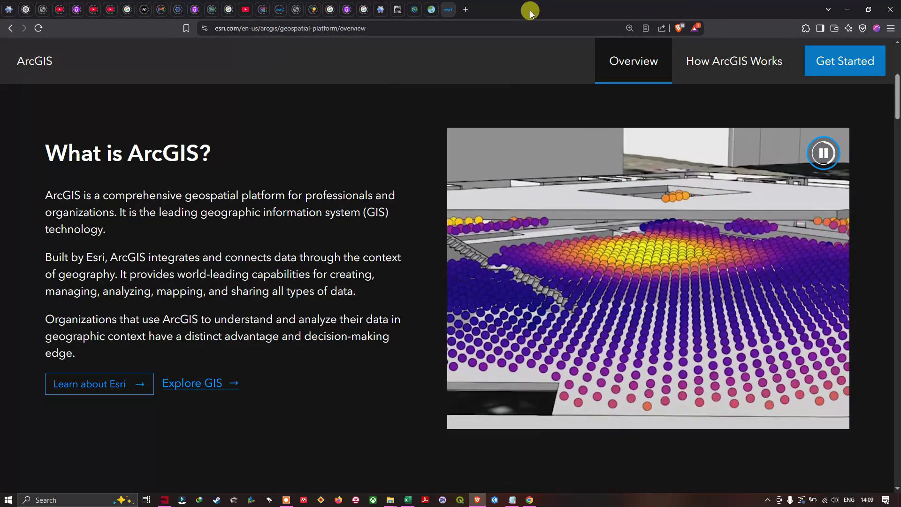
# Search the web for ArcGIS Online in a new browser tab and open the arcgis.com site.
pyautogui.click(466, 9)
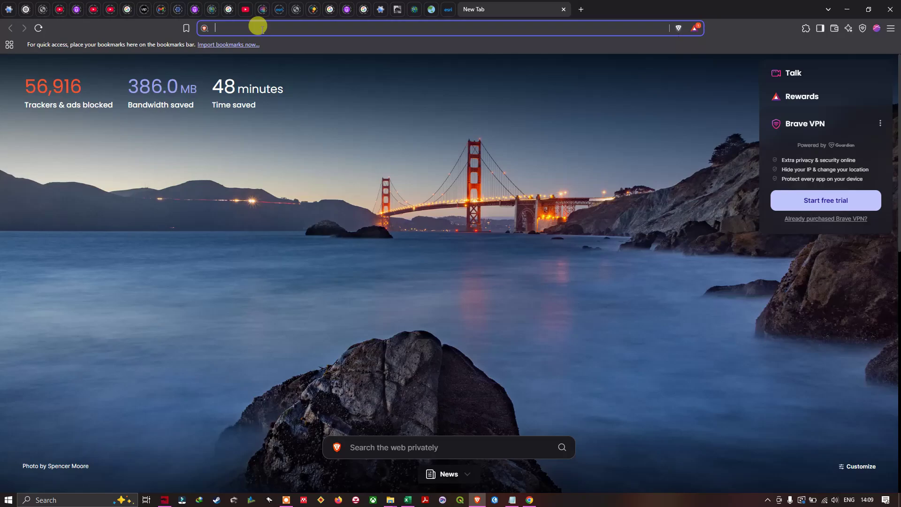
pyautogui.write('ArcGIS Online')
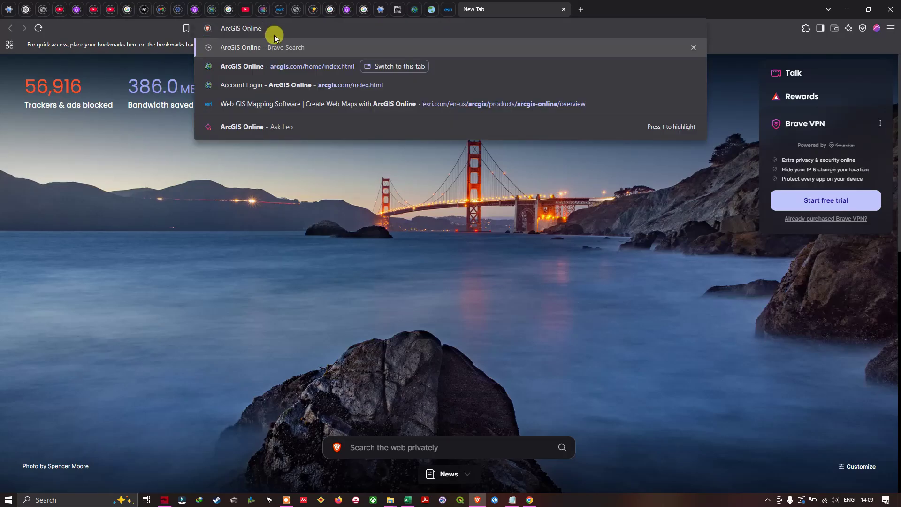
pyautogui.press('Return')
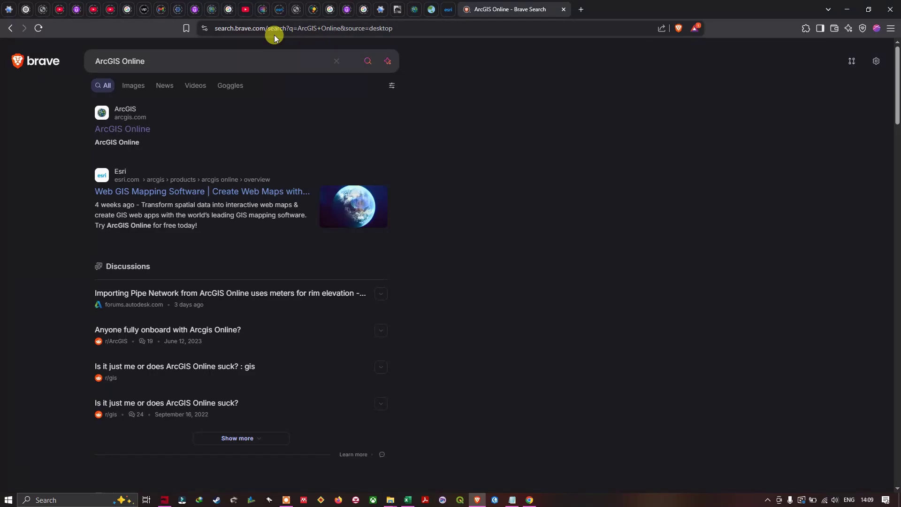
pyautogui.click(134, 134)
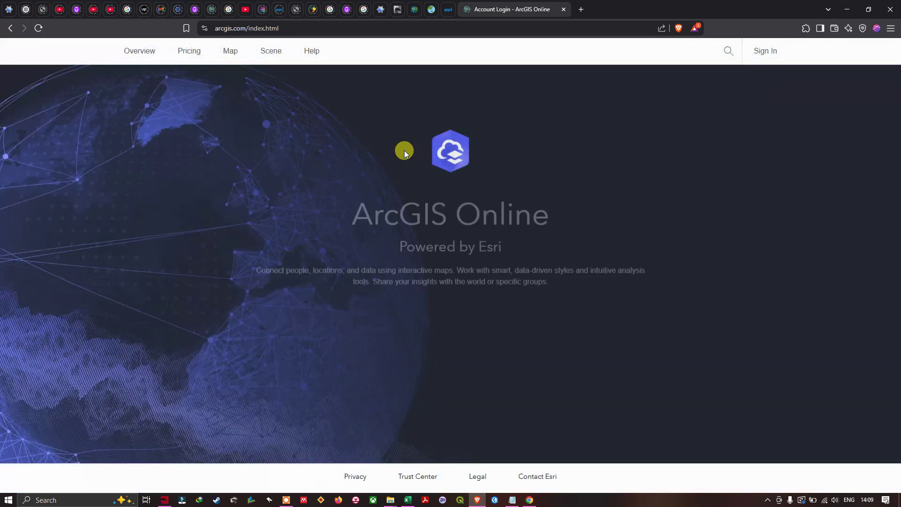
# Sign in to the ArcGIS account with the option to stay signed in, and open the map viewer.
pyautogui.click(766, 52)
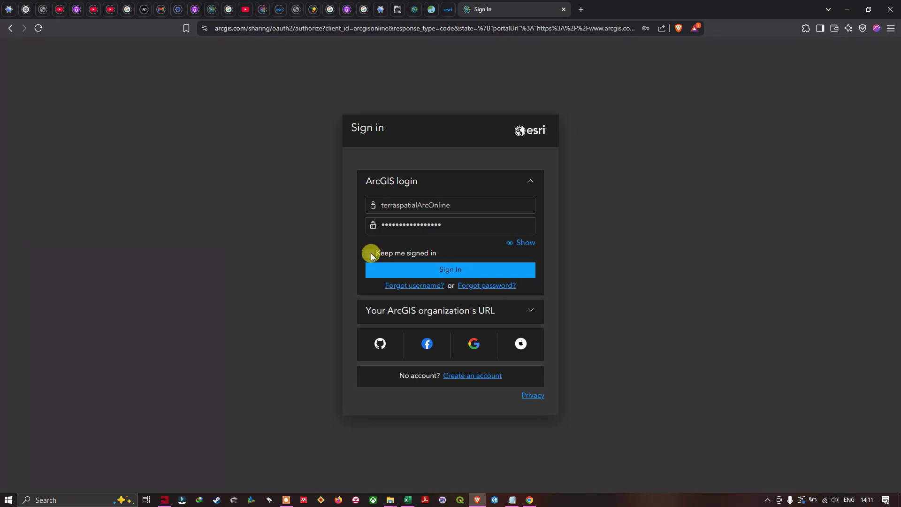
pyautogui.click(369, 254)
pyautogui.click(456, 271)
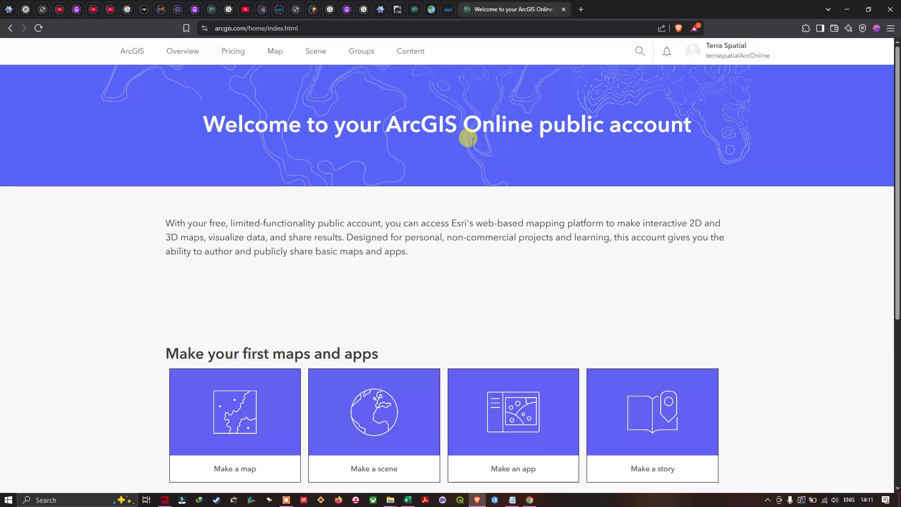
pyautogui.click(278, 57)
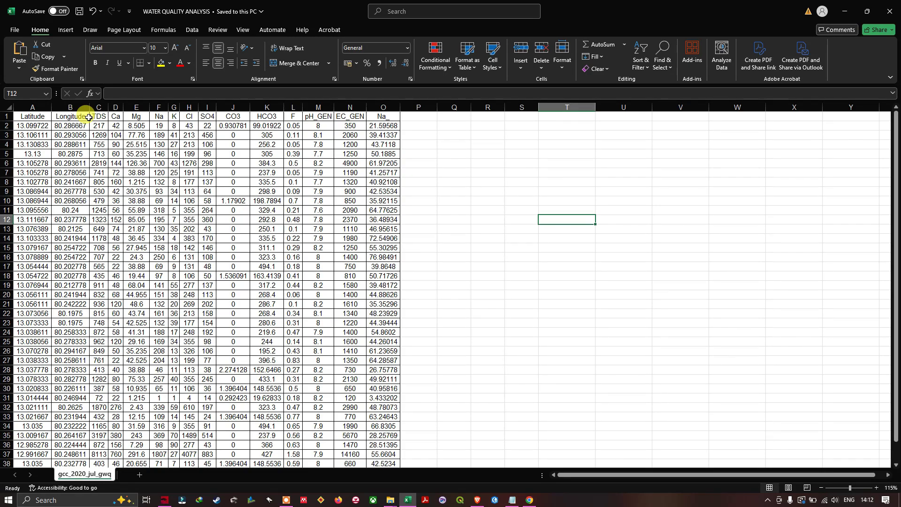
# Save the Excel workbook in the csv folder as a CSV (Comma delimited) file named CSV WATER QUALITY ANALYSIS.
pyautogui.click(14, 29)
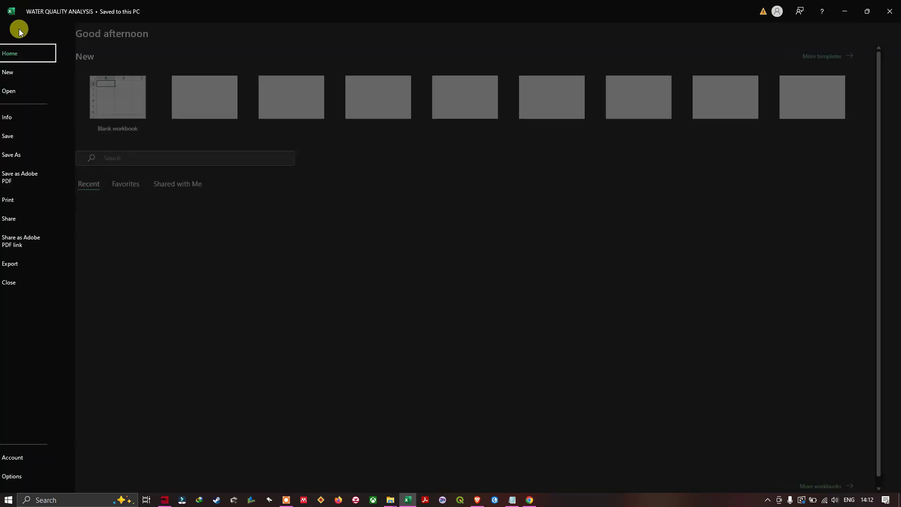
pyautogui.press('Tab')
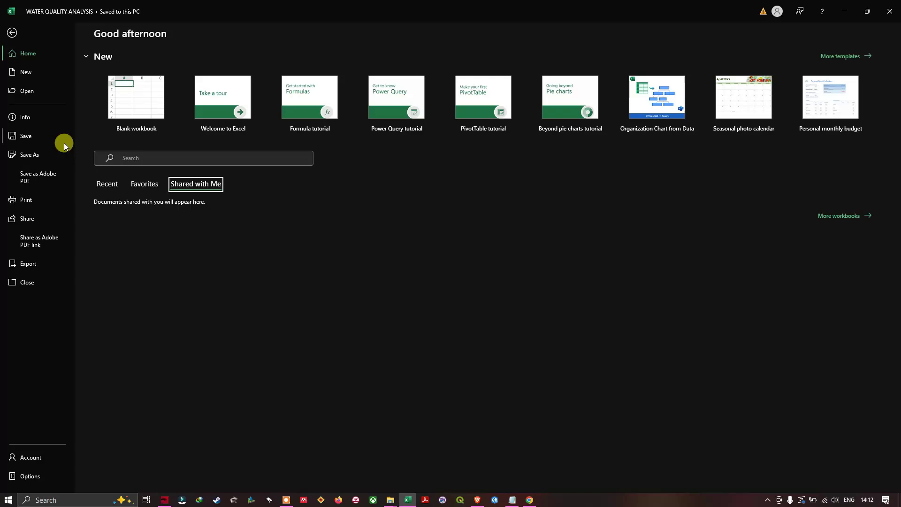
pyautogui.click(36, 154)
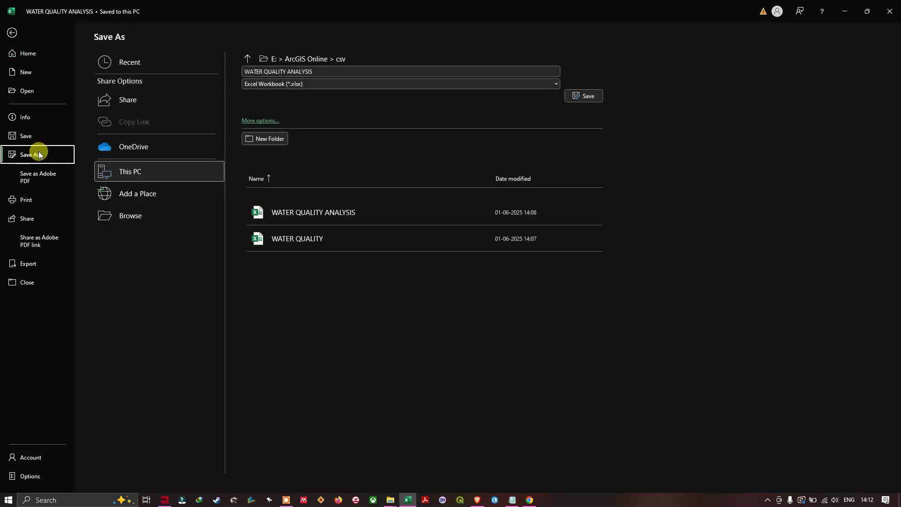
pyautogui.click(141, 216)
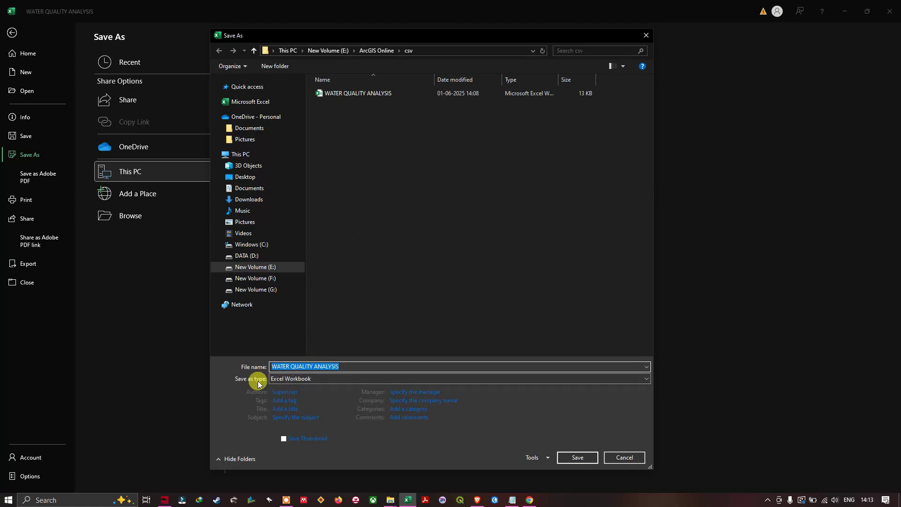
pyautogui.click(295, 380)
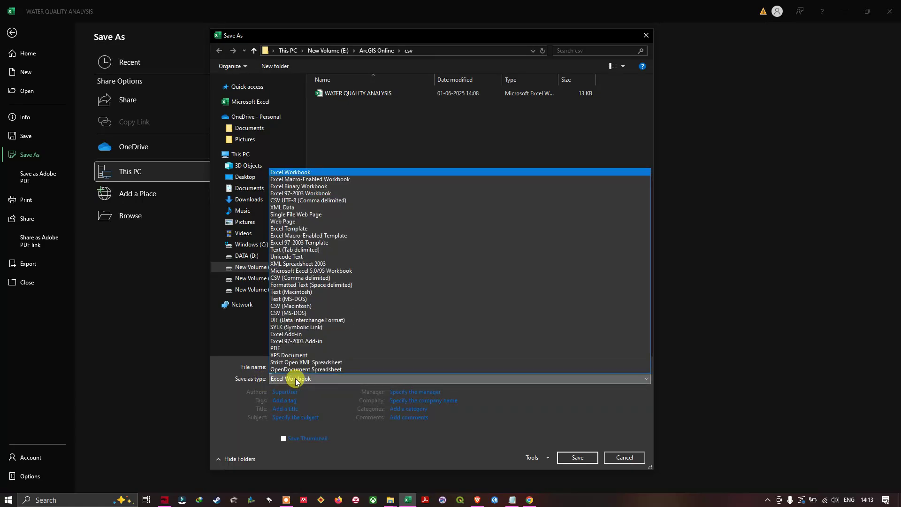
pyautogui.click(298, 277)
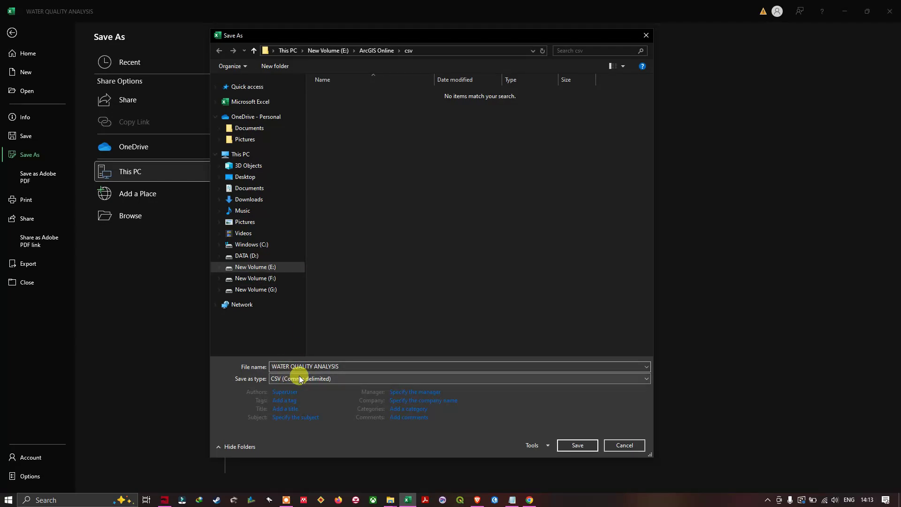
pyautogui.click(271, 365)
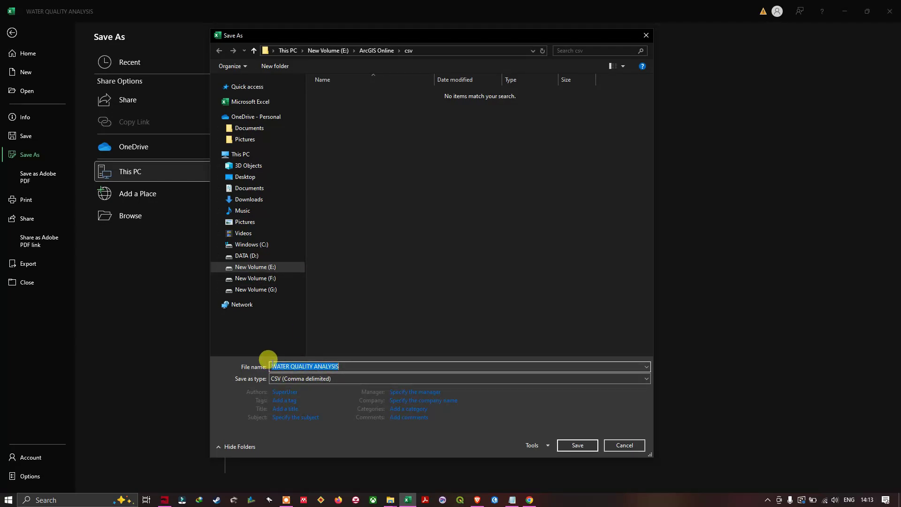
pyautogui.click(272, 367)
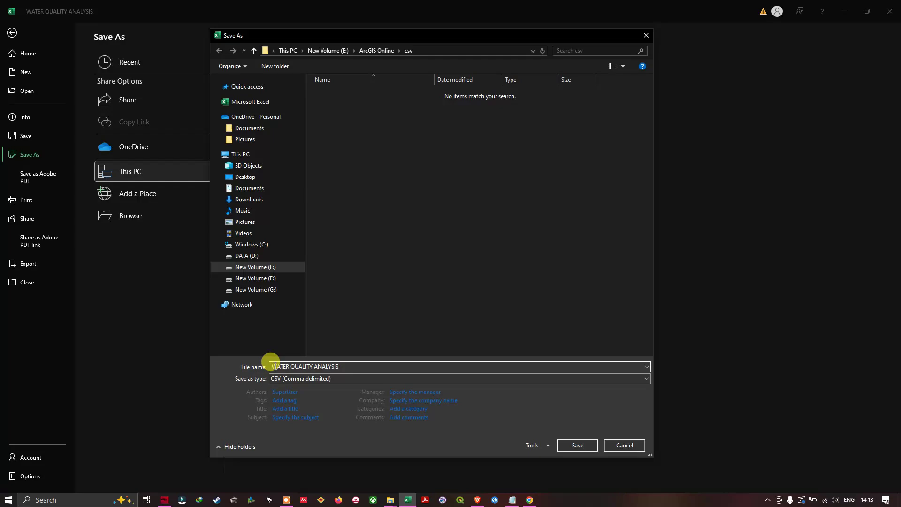
pyautogui.write('CSV')
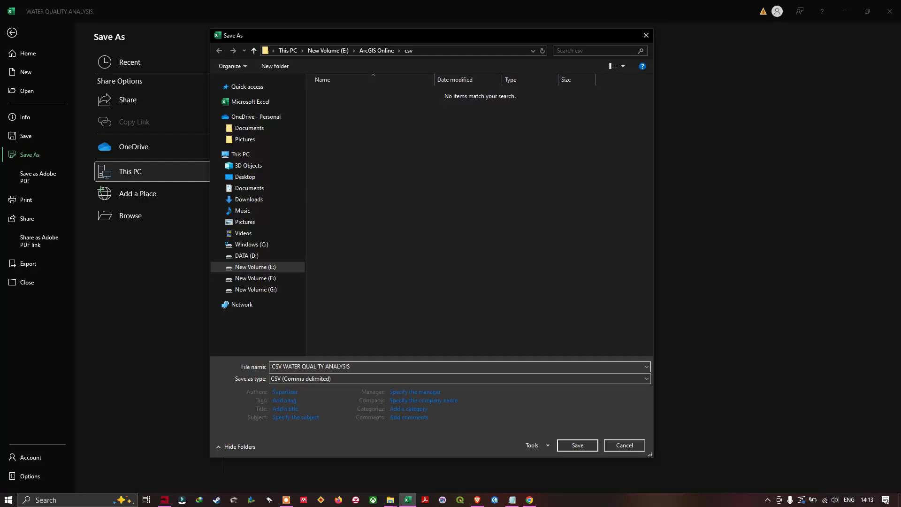
pyautogui.click(584, 448)
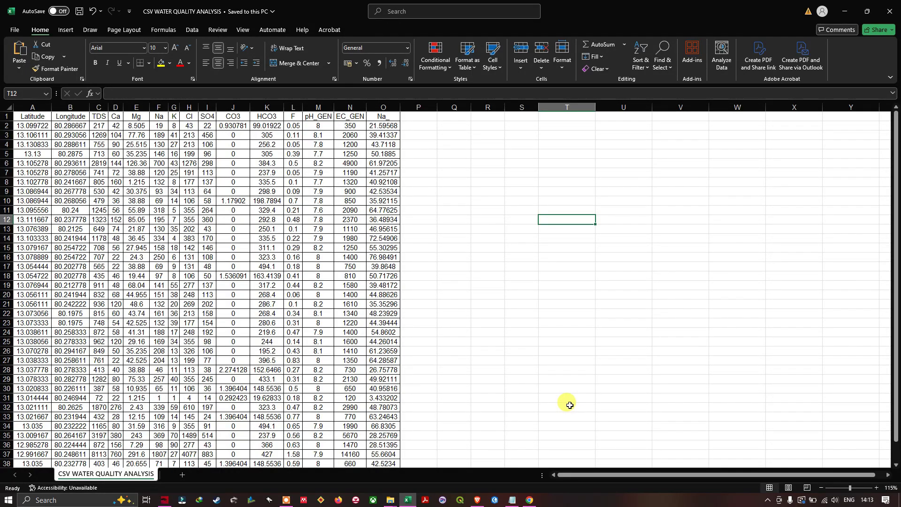
# Switch to the ArcGIS map in the browser and load the CSV WATER QUALITY ANALYSIS file from the csv folder as a new layer.
pyautogui.click(479, 499)
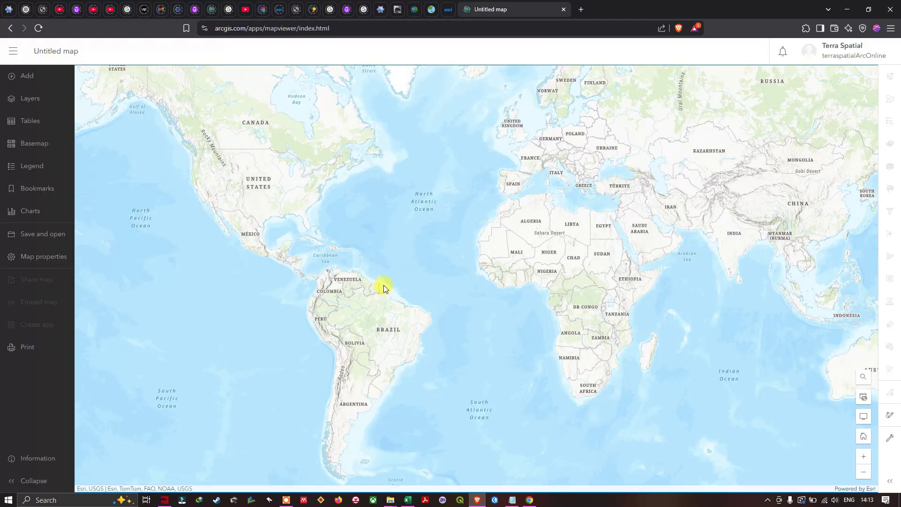
pyautogui.click(24, 79)
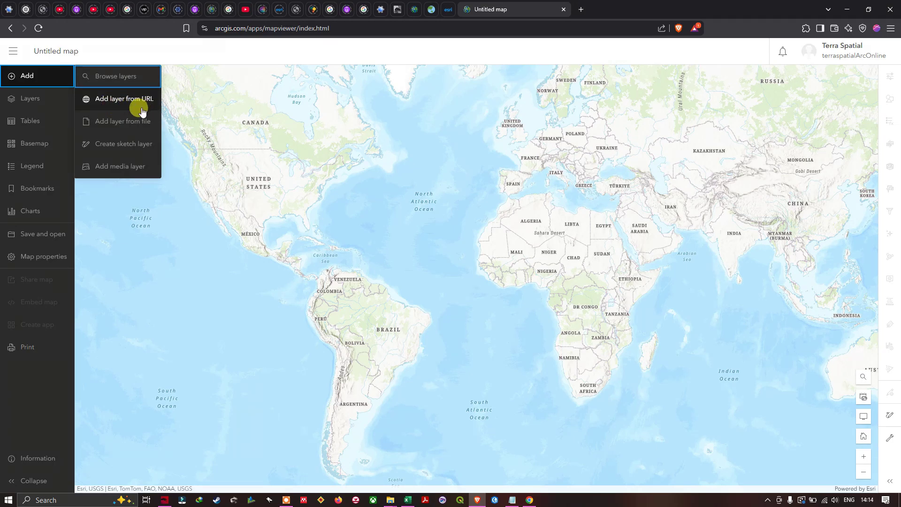
pyautogui.click(131, 123)
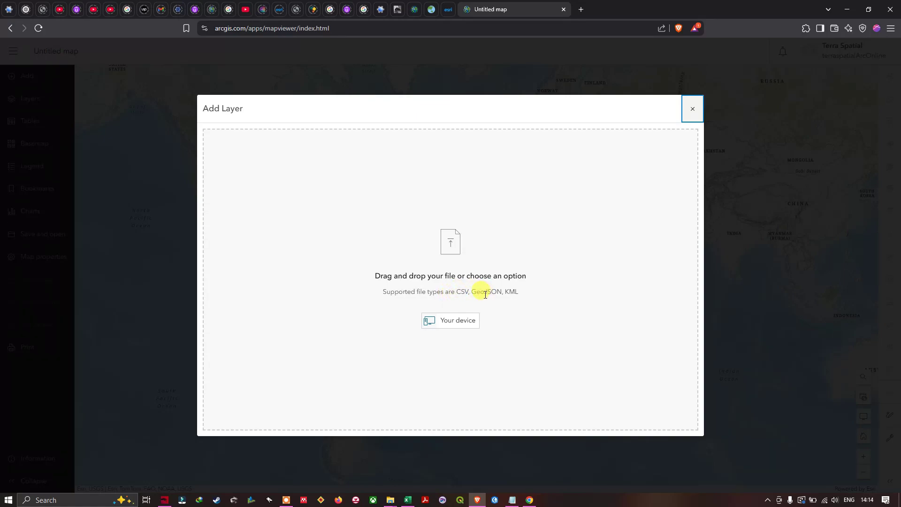
pyautogui.click(456, 324)
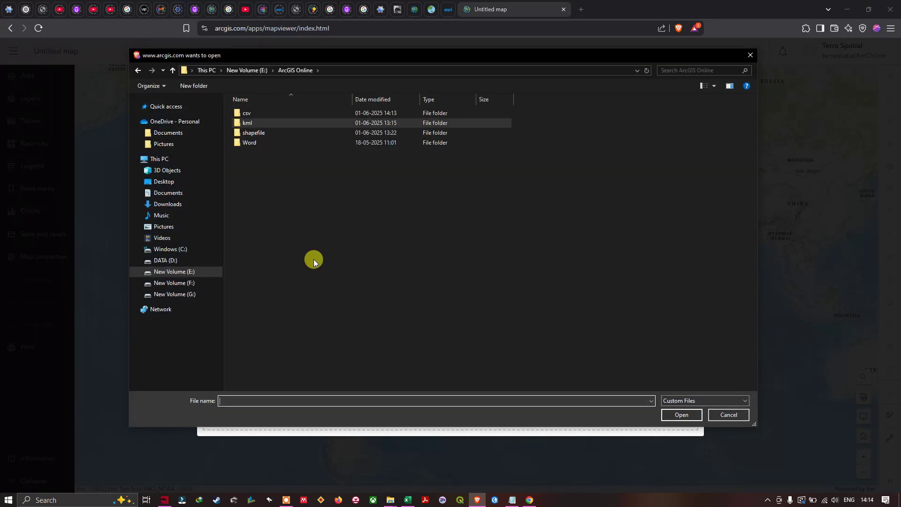
pyautogui.doubleClick(255, 115)
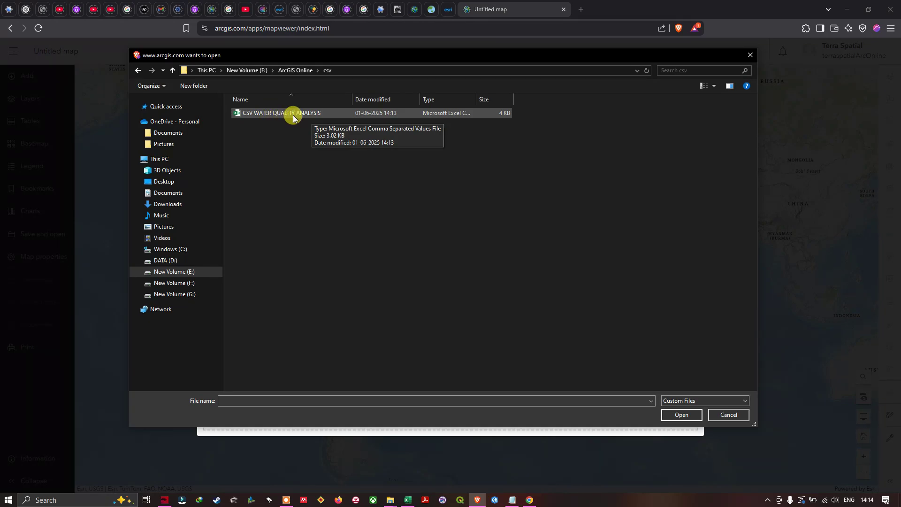
pyautogui.click(275, 115)
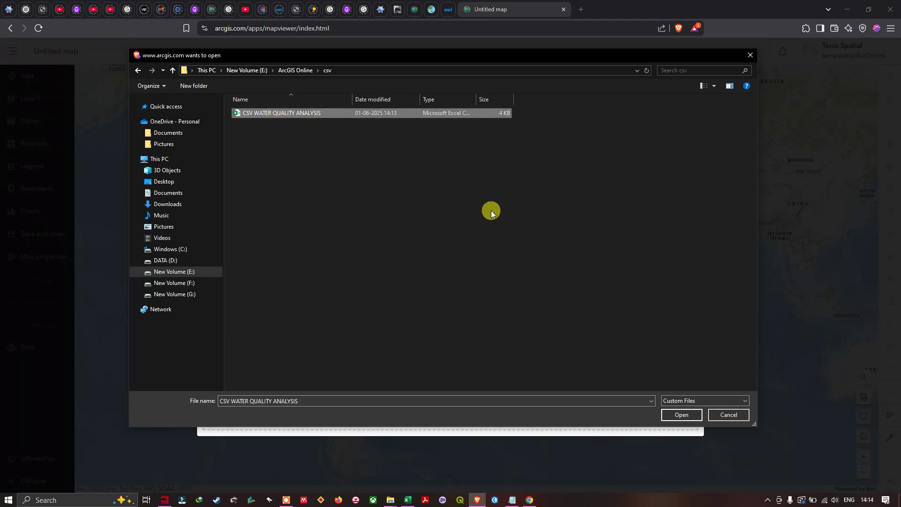
pyautogui.click(681, 414)
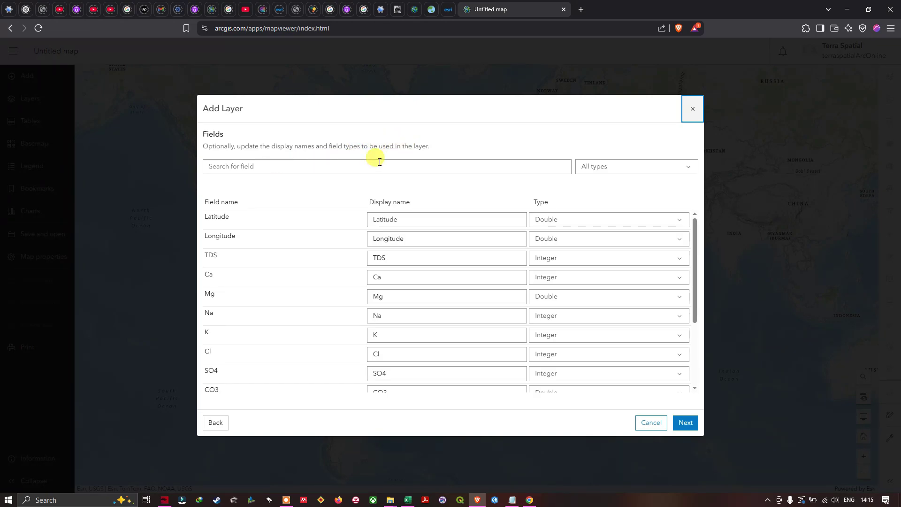
# Review the field names, display names and data types of all columns in the imported CSV.
pyautogui.click(637, 171)
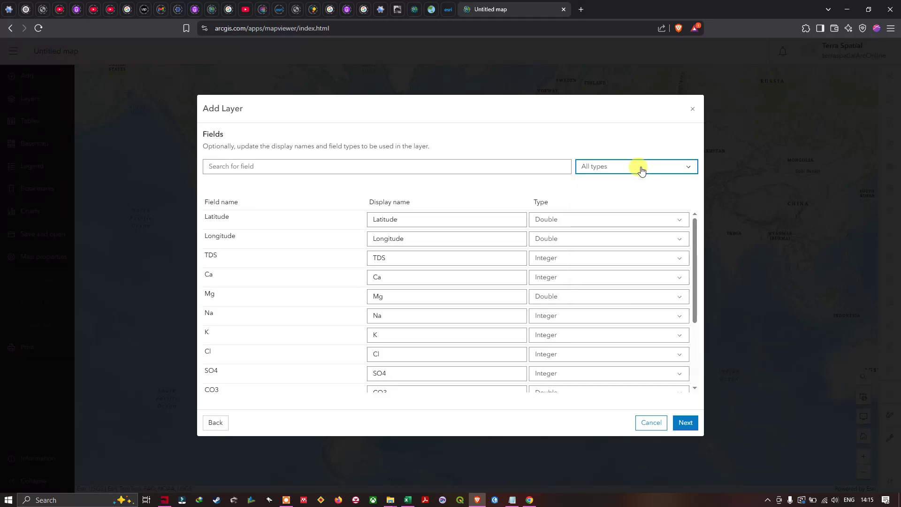
pyautogui.scroll(-1, 320, 234)
pyautogui.scroll(1, 320, 235)
pyautogui.scroll(-1, 321, 234)
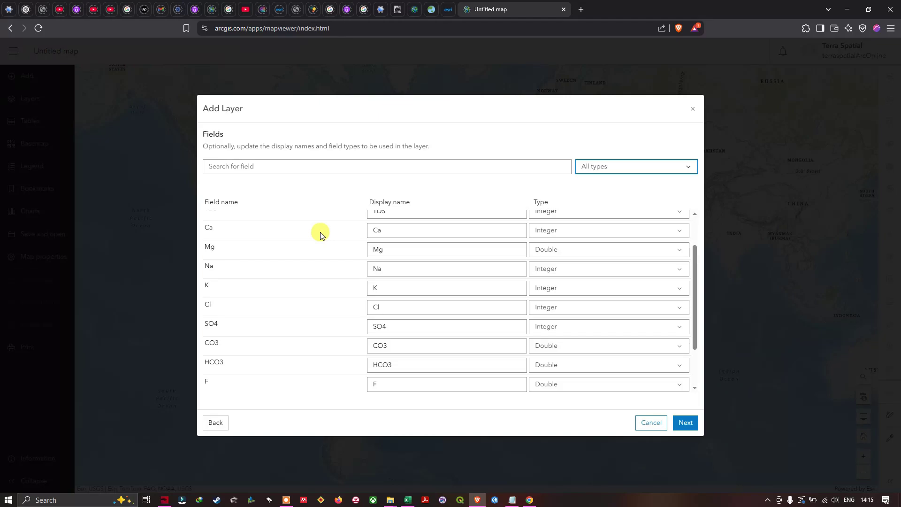
pyautogui.scroll(-1, 320, 234)
pyautogui.scroll(2, 320, 234)
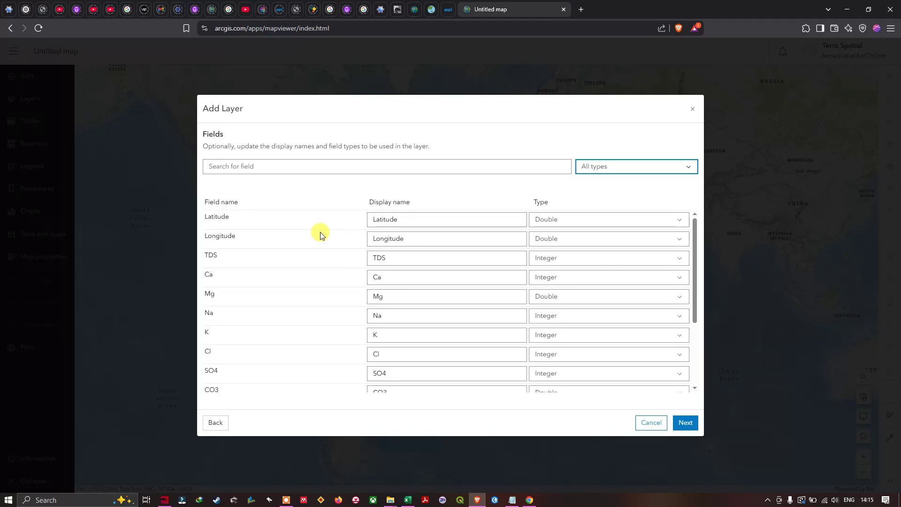
pyautogui.scroll(-3, 257, 235)
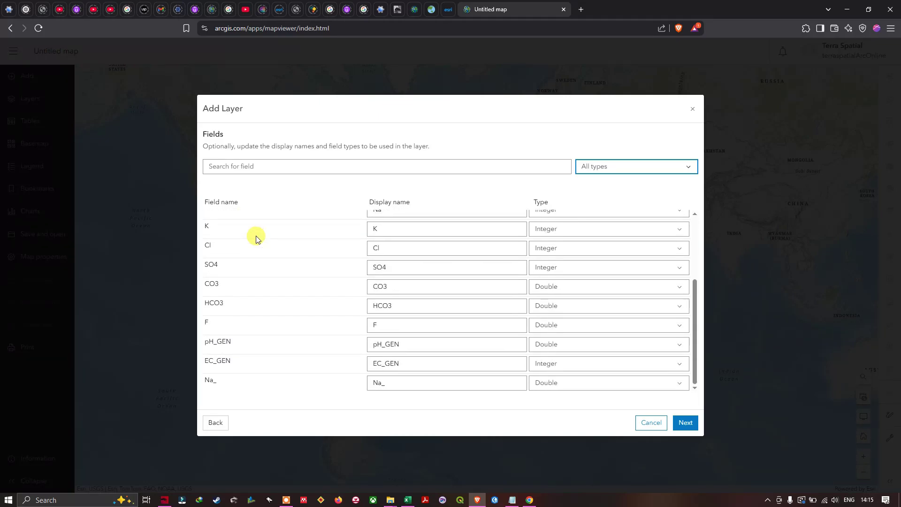
pyautogui.scroll(3, 277, 312)
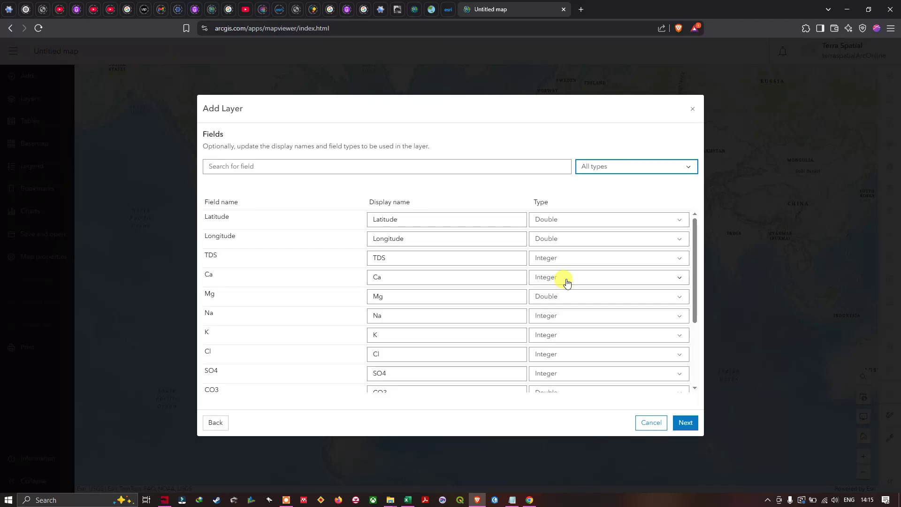
# Choose Integer as the TDS field's type and proceed to the layer's location settings.
pyautogui.click(674, 262)
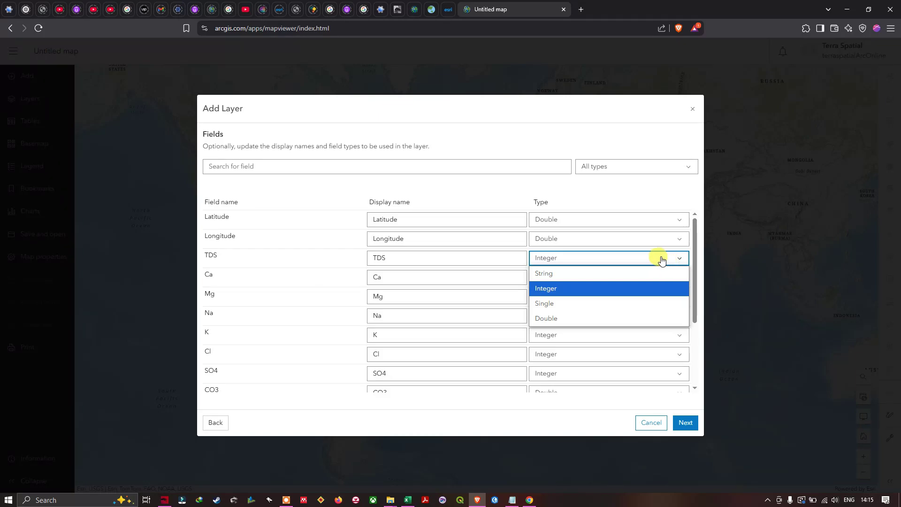
pyautogui.click(557, 288)
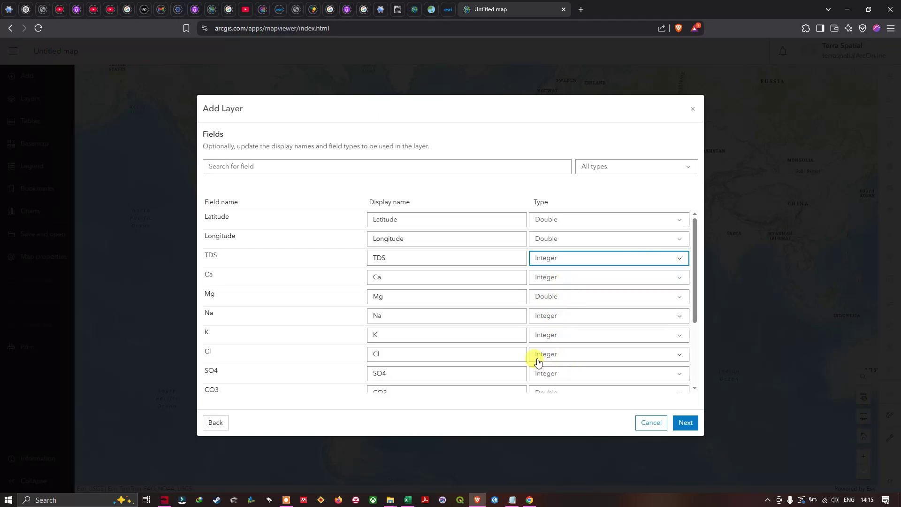
pyautogui.click(688, 423)
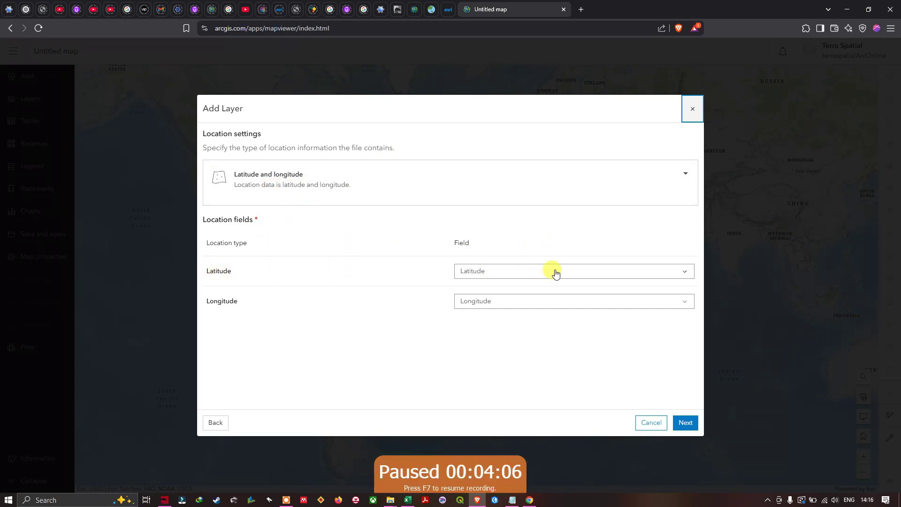
# Assign the Latitude and Longitude fields as the layer's location fields and proceed to the item details.
pyautogui.click(577, 275)
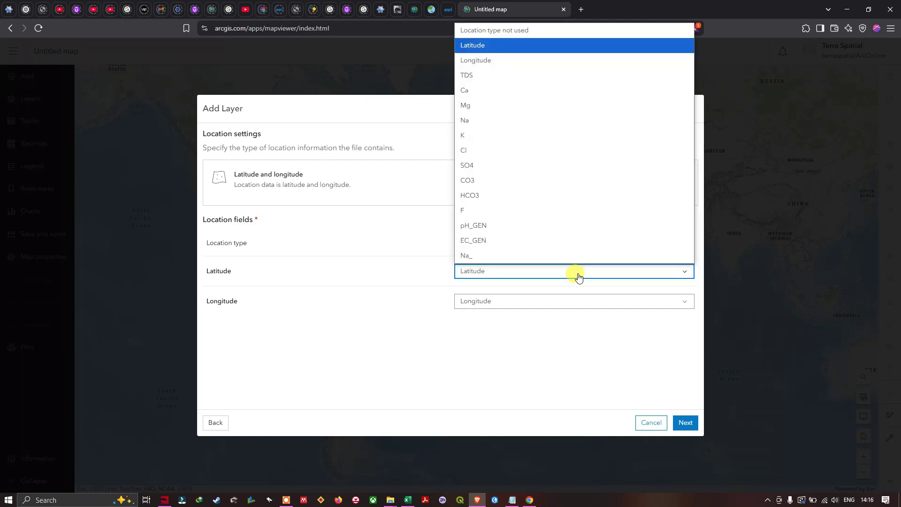
pyautogui.click(526, 46)
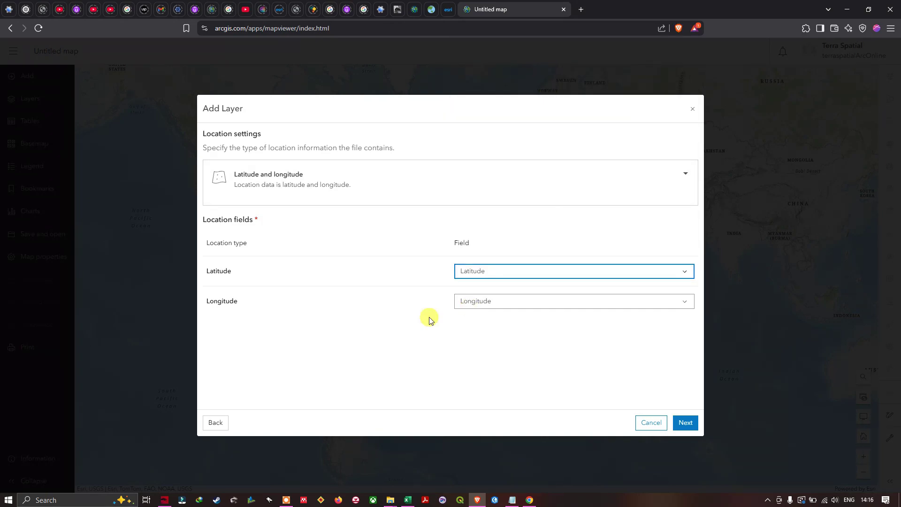
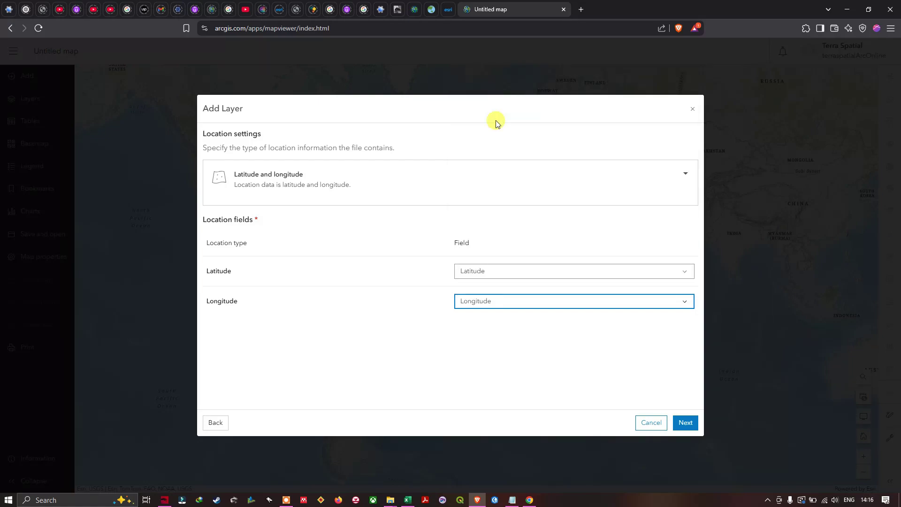
pyautogui.click(413, 355)
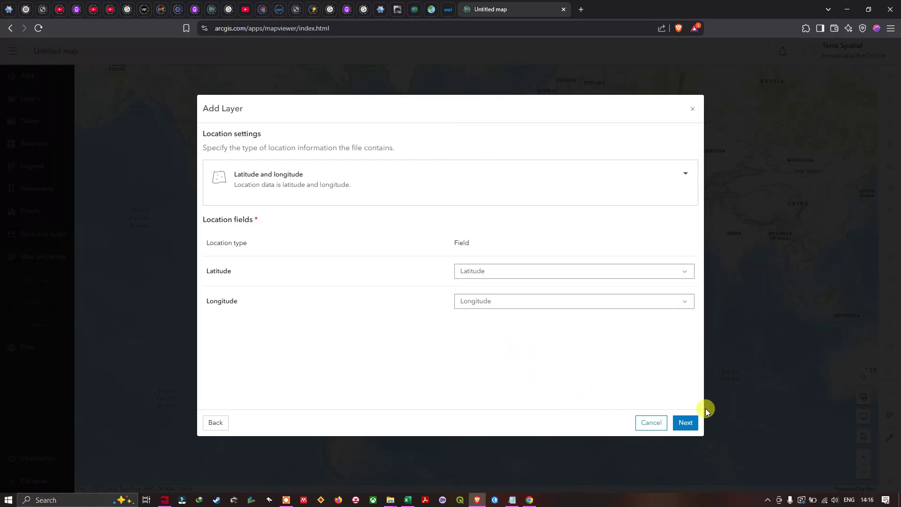
pyautogui.click(686, 423)
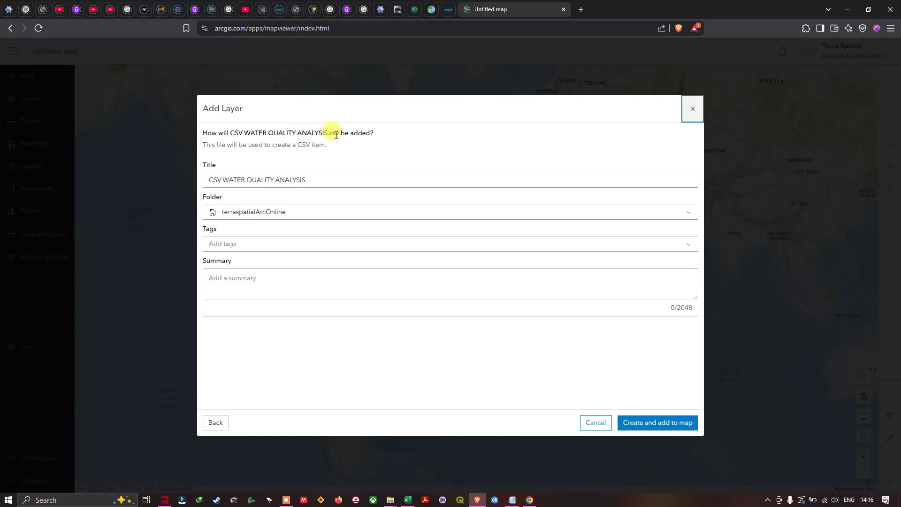
# Change the new item's title to WATER QUALITY ANALYSIS SAMPLE LOCATION.
pyautogui.press('F7')
pyautogui.press('F7')
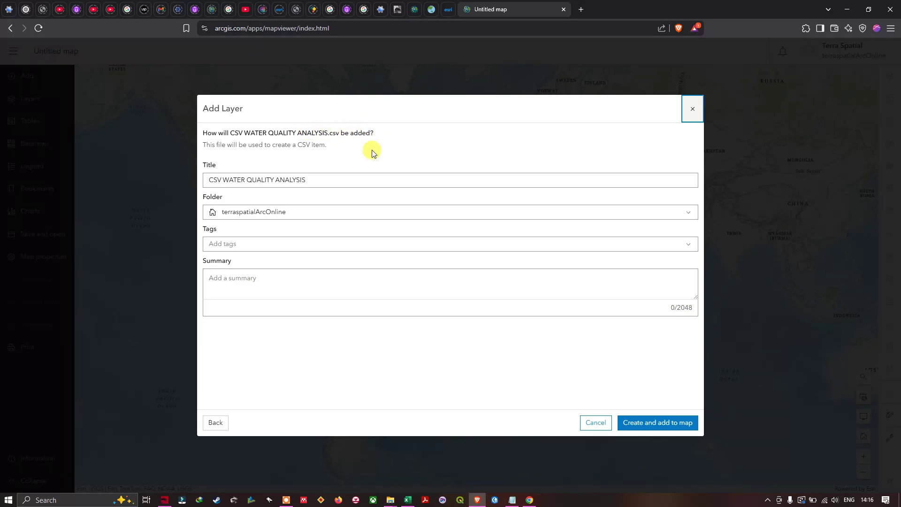
pyautogui.click(224, 180)
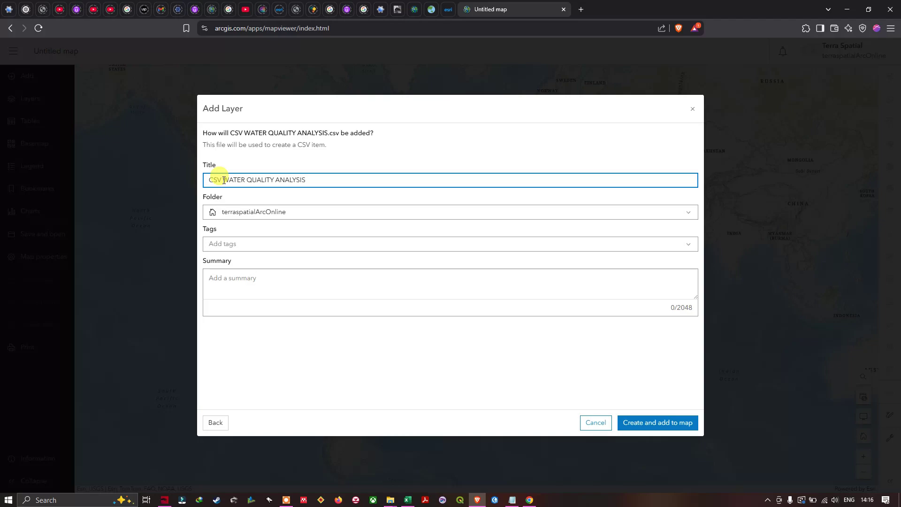
pyautogui.press('BackSpace')
pyautogui.press('BackSpace')
pyautogui.press('BackSpace')
pyautogui.press('BackSpace')
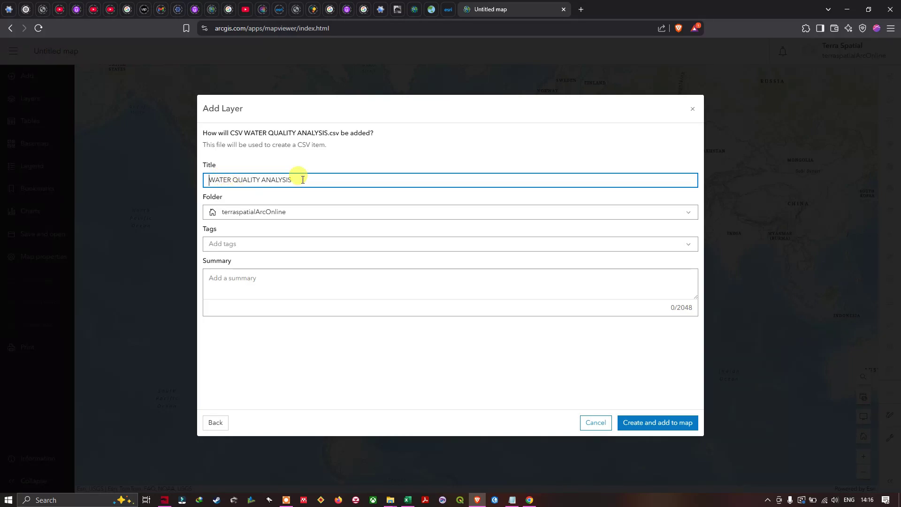
# Specify a new destination folder named WQ Analysis for the item.
pyautogui.click(327, 208)
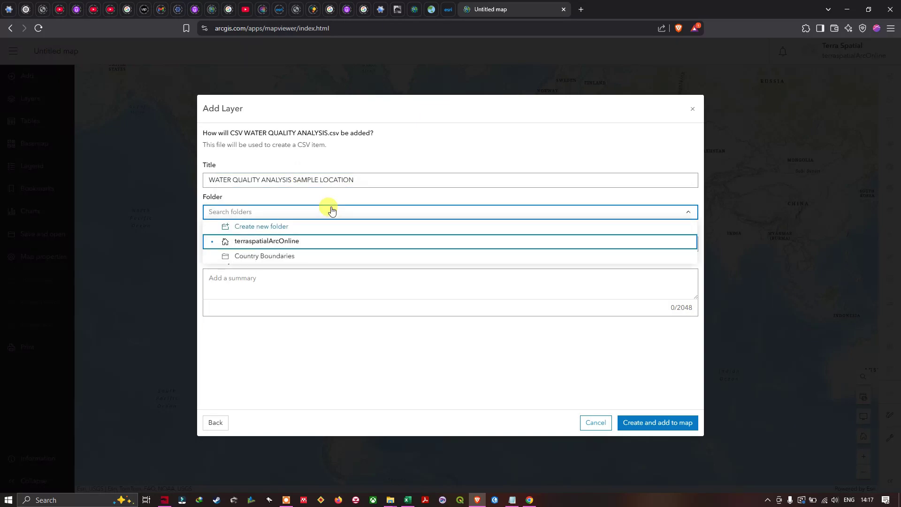
pyautogui.click(268, 230)
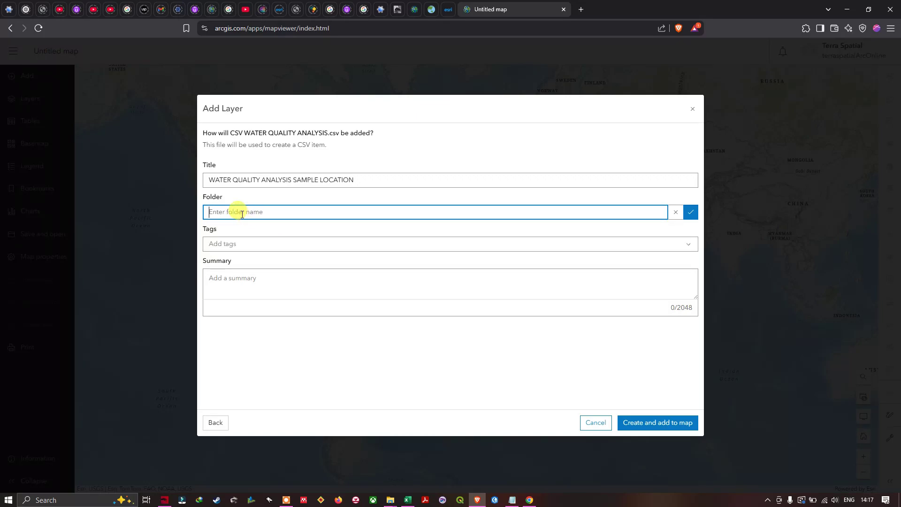
pyautogui.write('WQ Analysis')
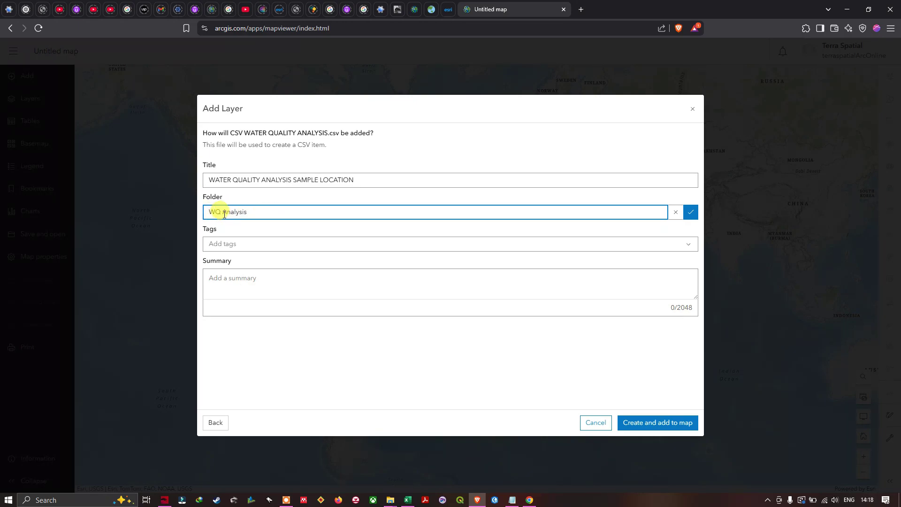
# Add the tags Sample and location to the item.
pyautogui.click(234, 245)
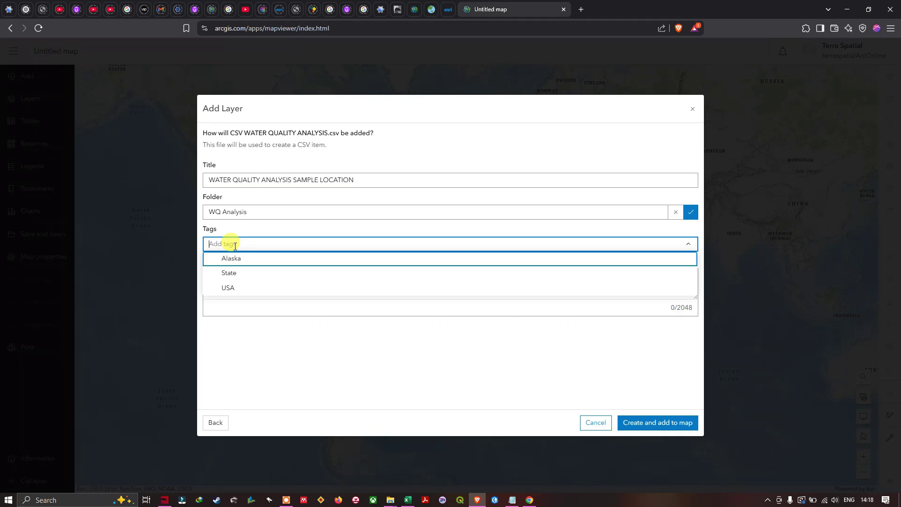
pyautogui.write('Sample')
pyautogui.press('Return')
pyautogui.write('location')
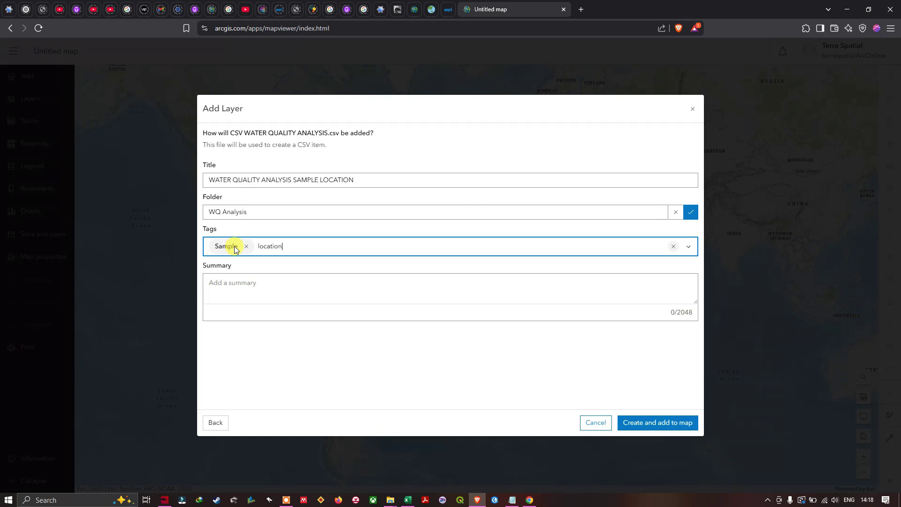
pyautogui.press('Return')
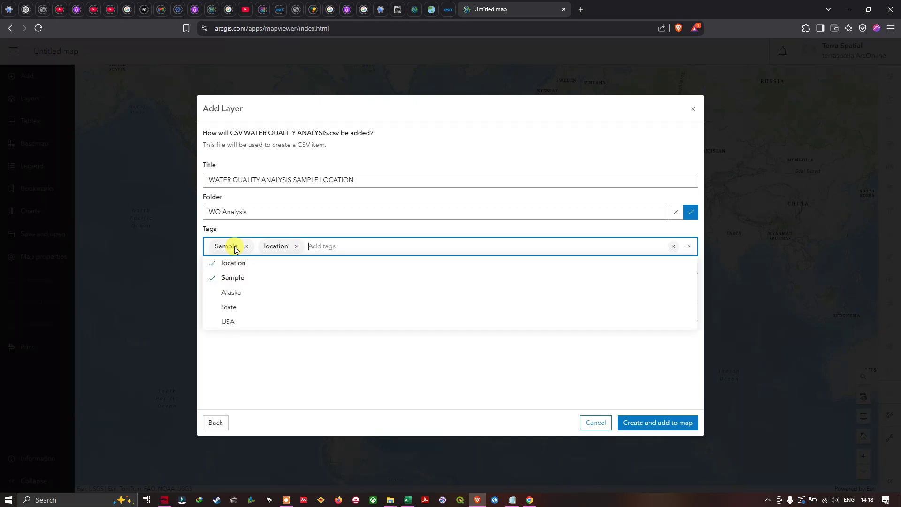
pyautogui.click(257, 350)
# Enter the summary "WQ Sample location" and create the layer on the map.
pyautogui.click(232, 284)
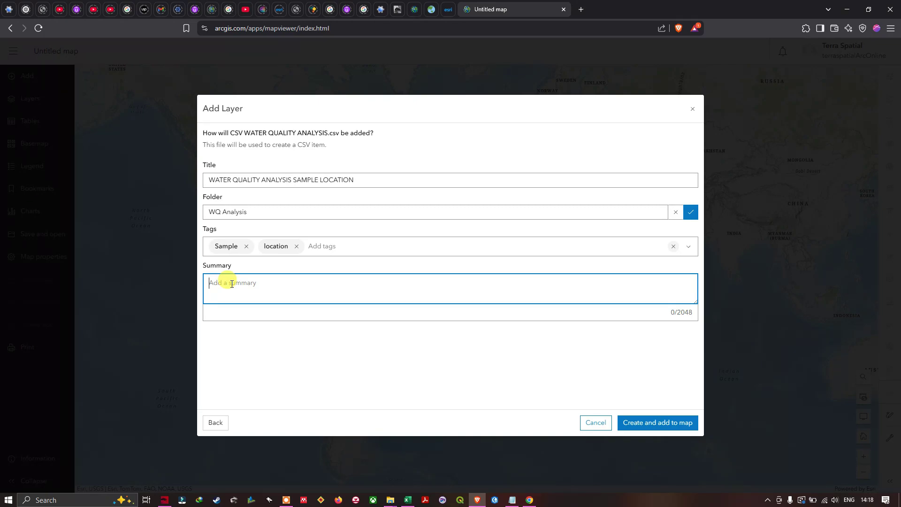
pyautogui.write('WQ Sample location')
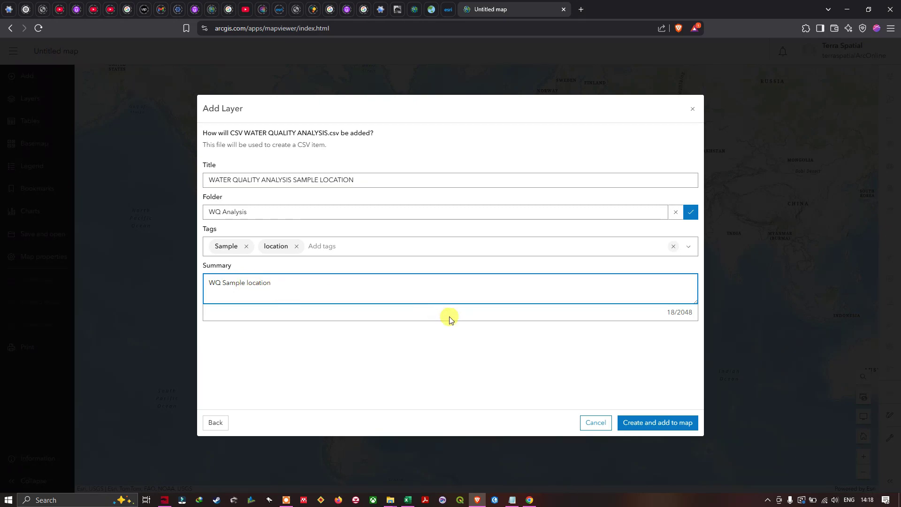
pyautogui.click(659, 424)
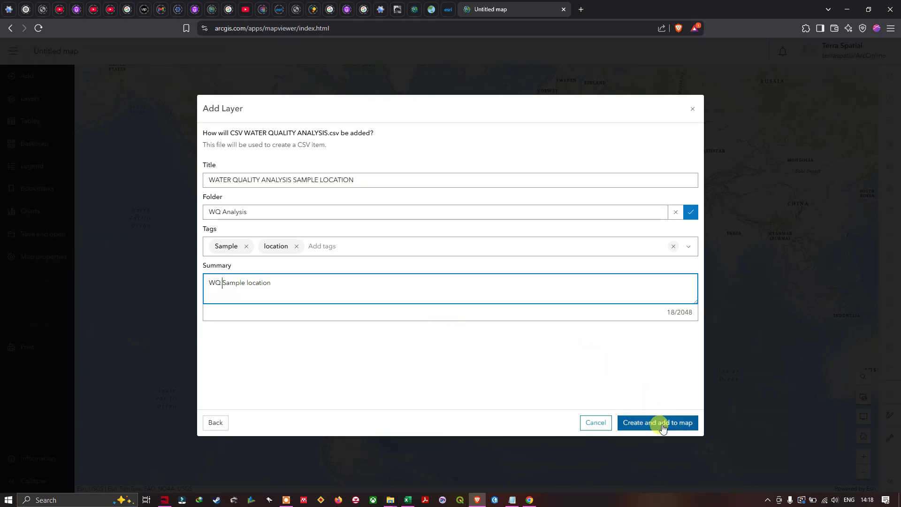
pyautogui.click(663, 425)
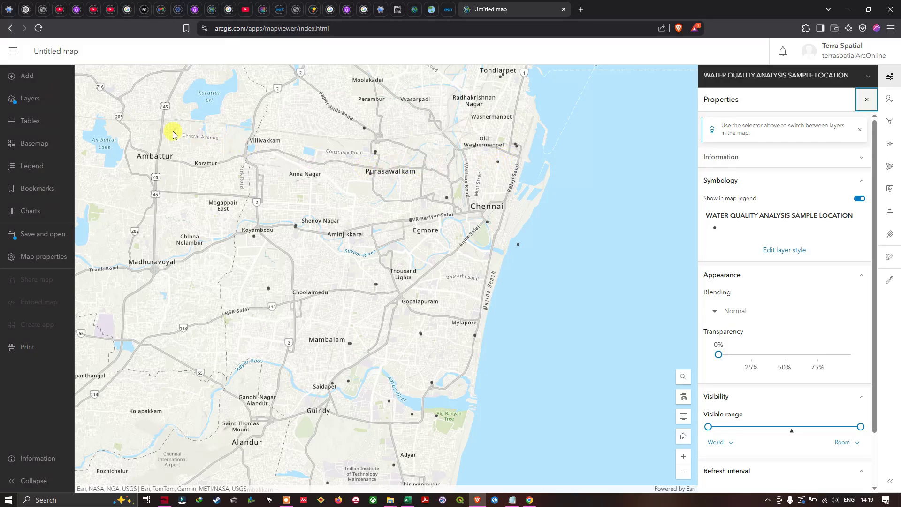
# Show the properties of the WATER QUALITY ANALYSIS SAMPLE LOCATION layer from the layer list.
pyautogui.click(42, 99)
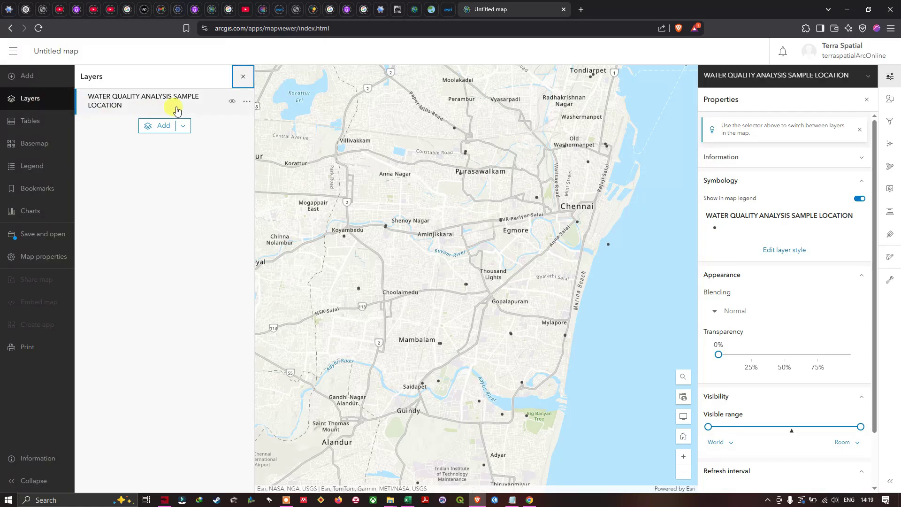
pyautogui.click(247, 102)
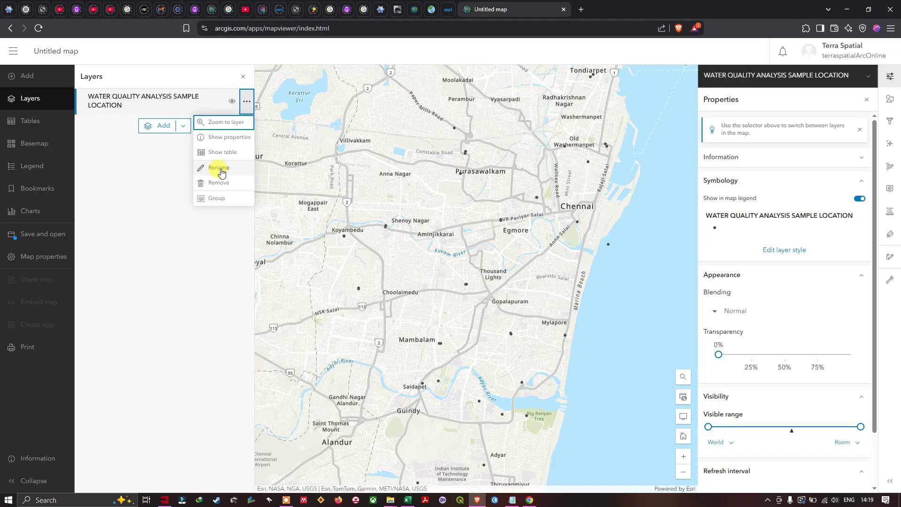
pyautogui.click(227, 137)
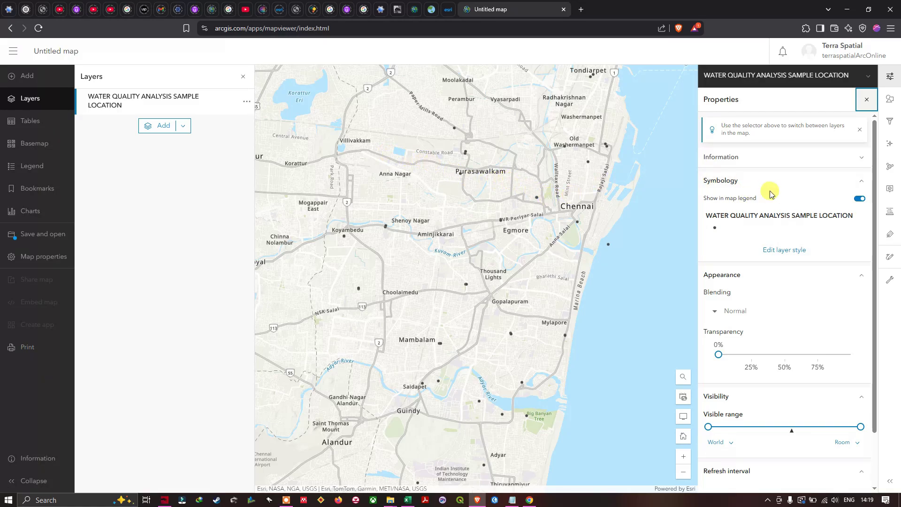
# Edit the layer's Location (single symbol) style and set the point symbol size to 12 px.
pyautogui.click(789, 252)
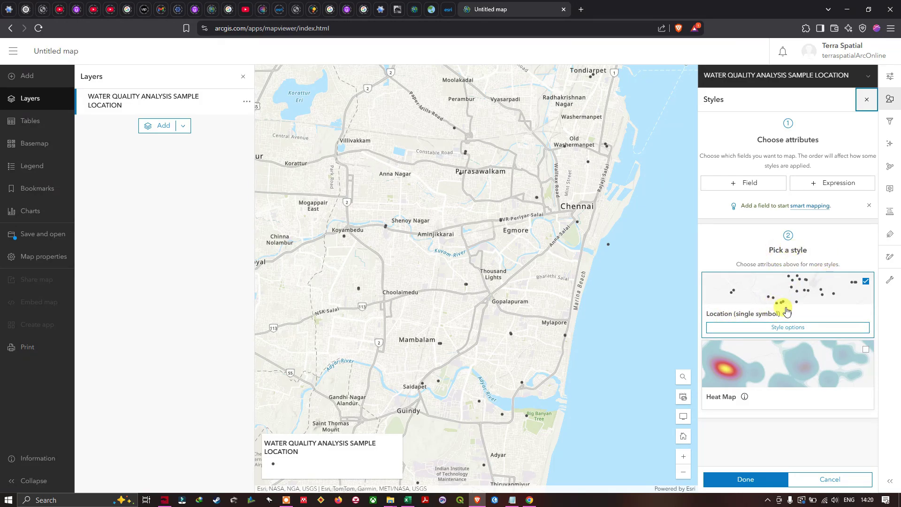
pyautogui.click(788, 328)
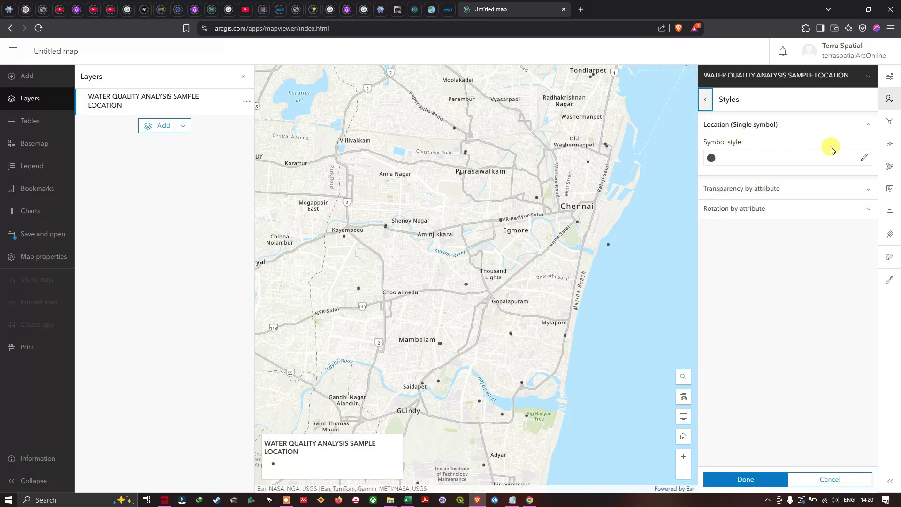
pyautogui.click(864, 161)
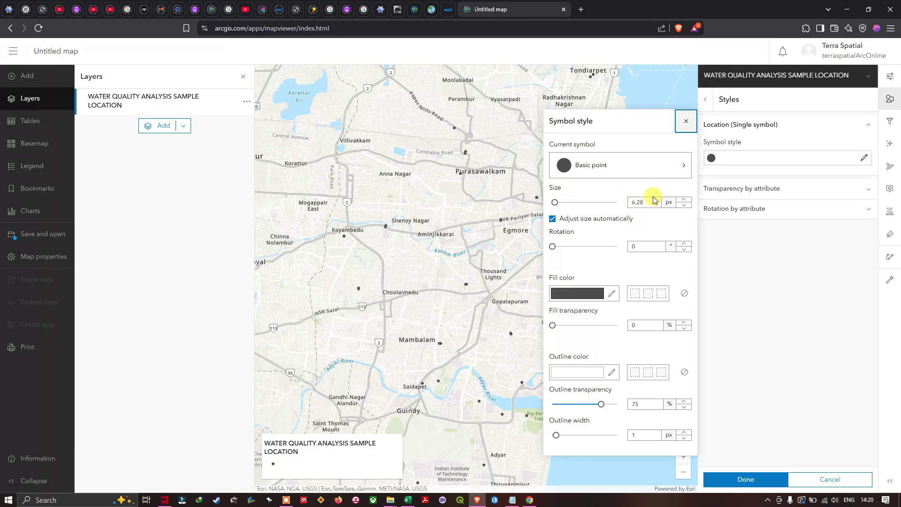
pyautogui.click(684, 200)
pyautogui.doubleClick(685, 200)
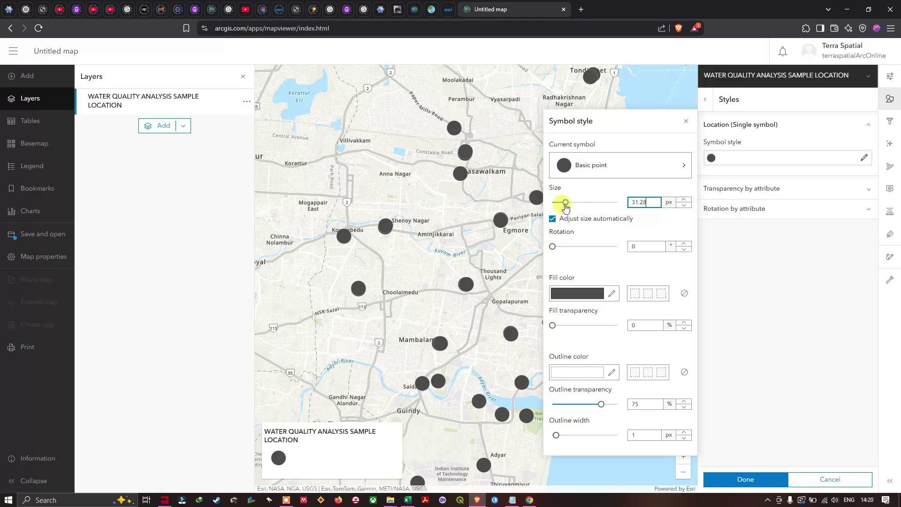
pyautogui.moveTo(565, 207)
pyautogui.mouseDown()
pyautogui.moveTo(576, 205)
pyautogui.moveTo(560, 205)
pyautogui.mouseUp()
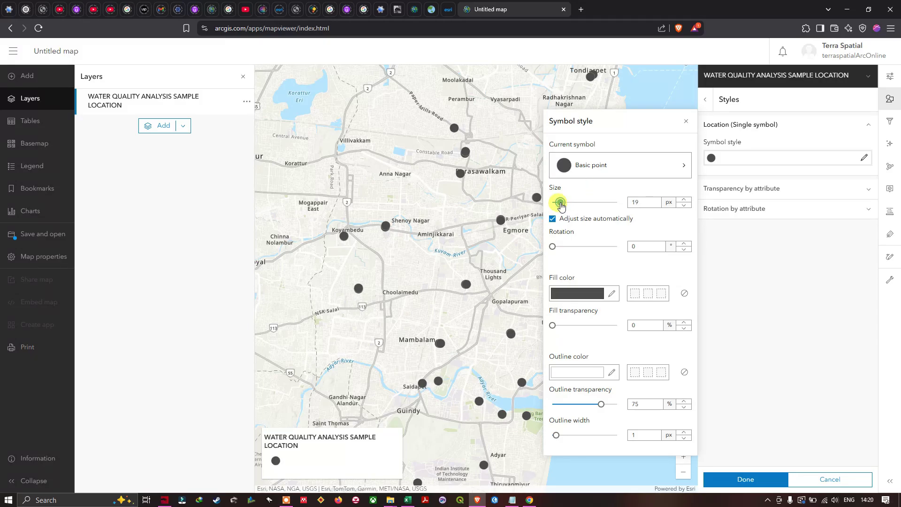
pyautogui.moveTo(560, 205); pyautogui.dragTo(557, 205)
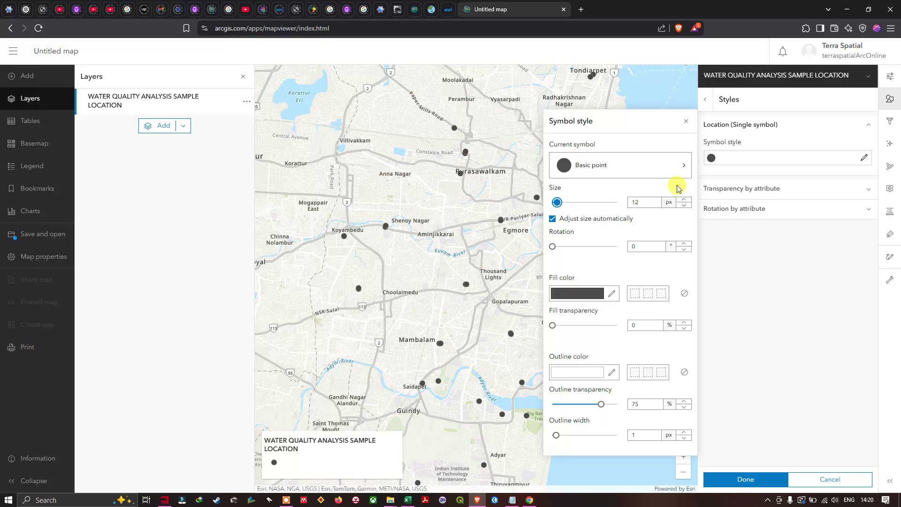
# Choose the circle from the Basic shapes category as the layer's point symbol.
pyautogui.click(680, 168)
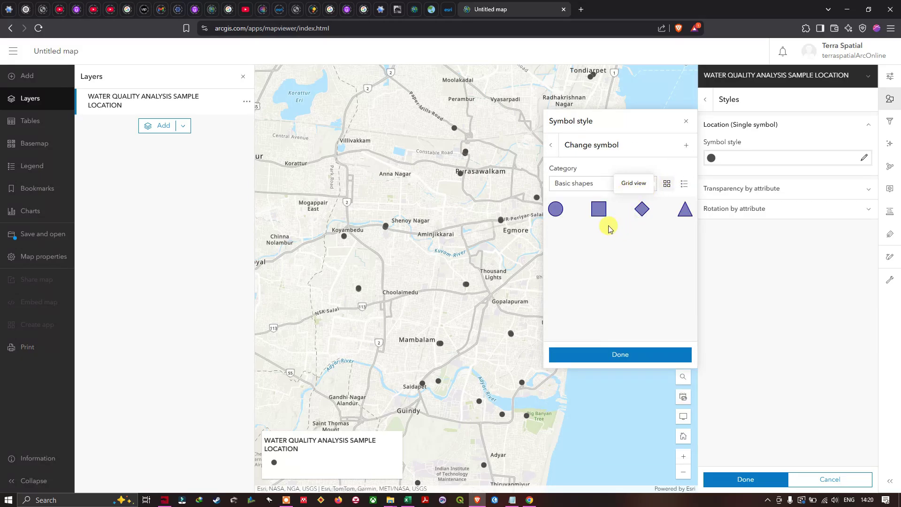
pyautogui.click(636, 185)
pyautogui.click(682, 227)
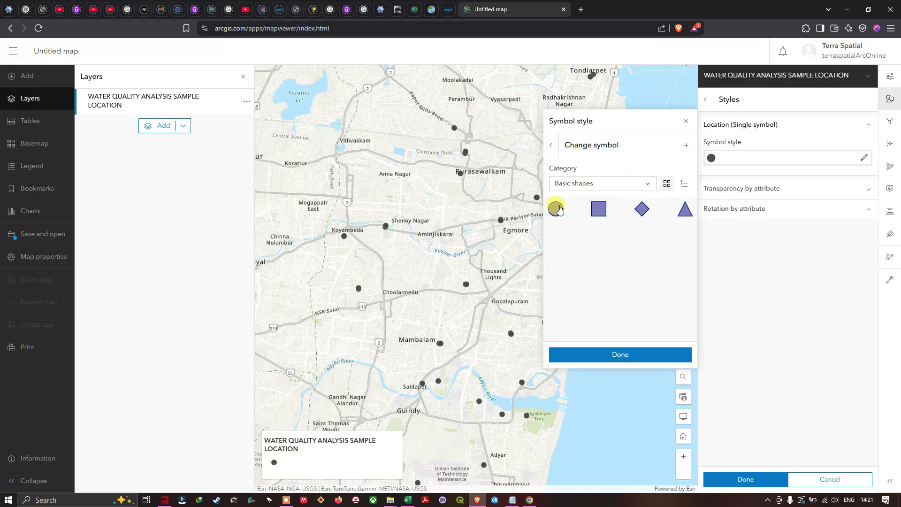
pyautogui.click(558, 209)
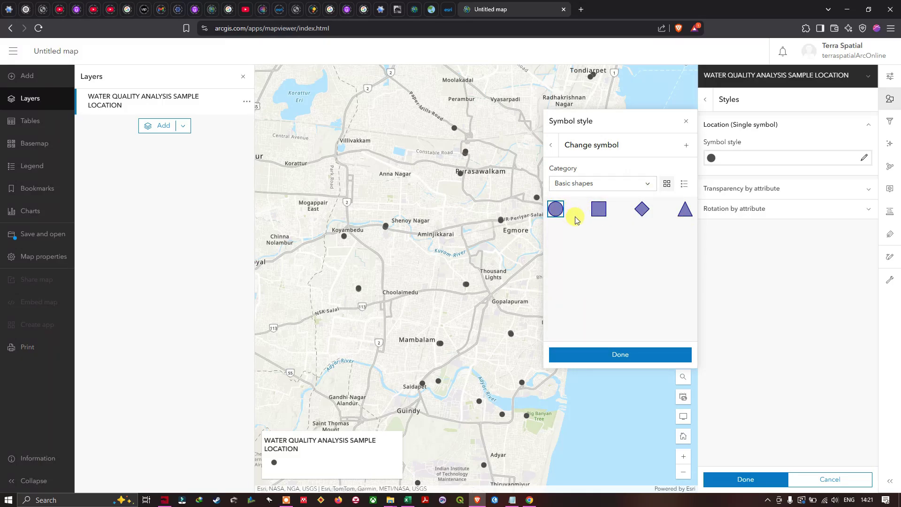
pyautogui.click(634, 355)
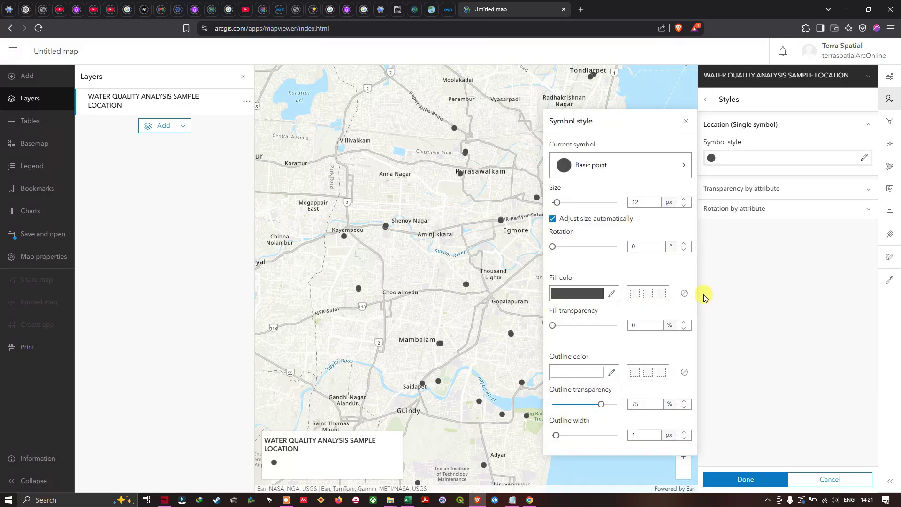
# Set the point symbol's fill color to orange-red, hex e64210.
pyautogui.click(615, 294)
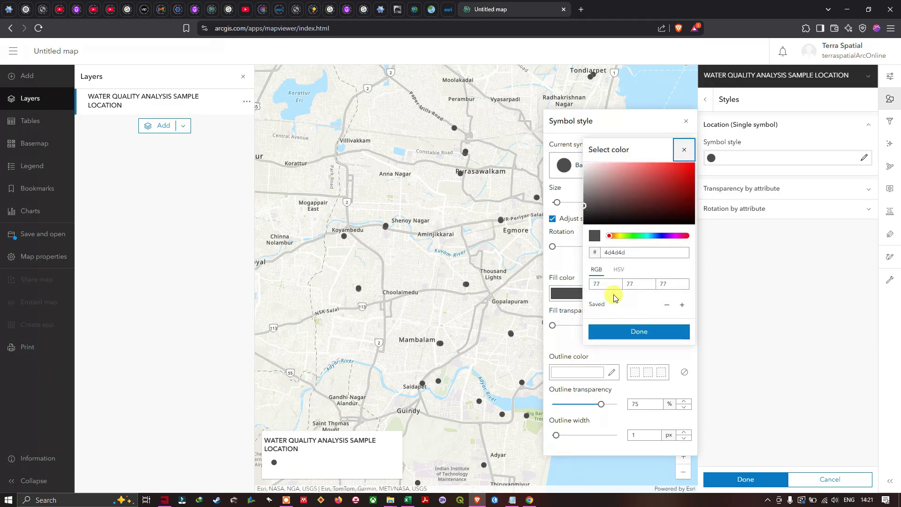
pyautogui.click(662, 171)
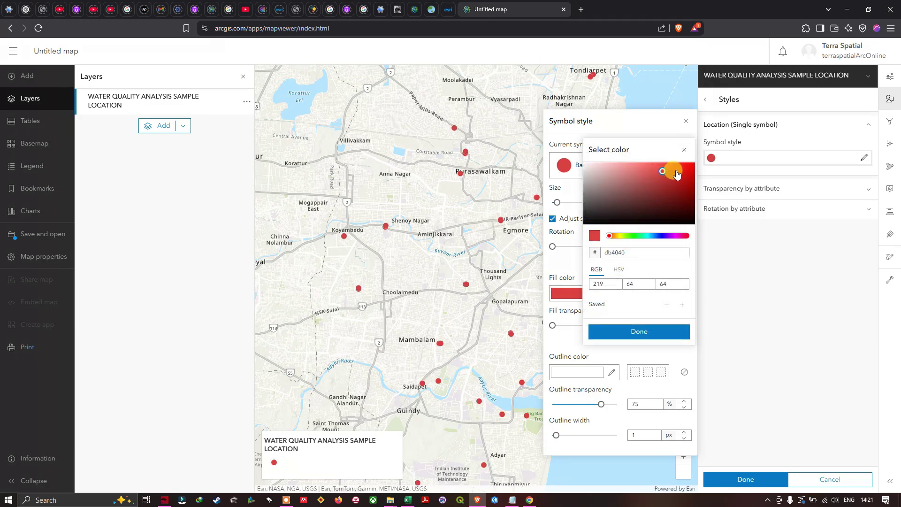
pyautogui.moveTo(609, 236); pyautogui.dragTo(632, 241)
pyautogui.moveTo(615, 241); pyautogui.dragTo(608, 238)
pyautogui.moveTo(664, 174); pyautogui.dragTo(687, 168)
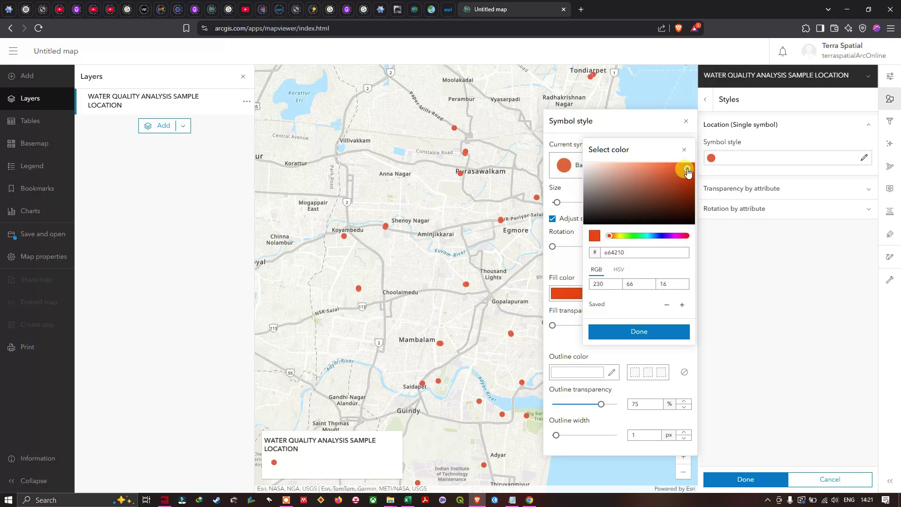
pyautogui.click(644, 329)
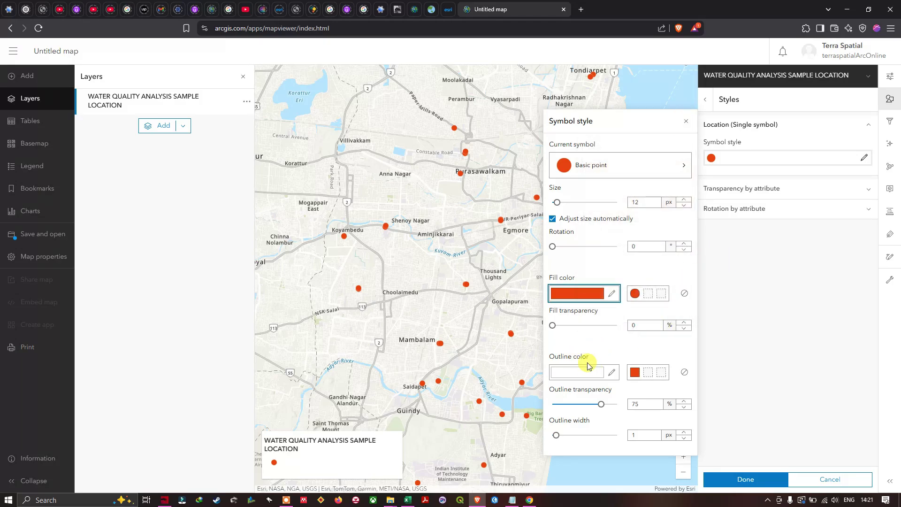
# Set the point symbol's outline color to near-black, hex 1a1b1c, and finish the layer's single symbol style options.
pyautogui.click(609, 372)
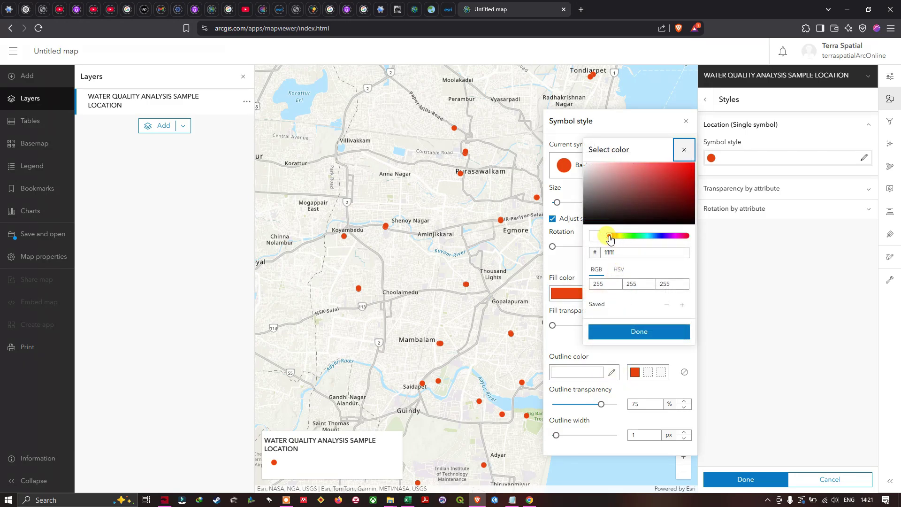
pyautogui.moveTo(609, 238); pyautogui.dragTo(654, 237)
pyautogui.moveTo(654, 177)
pyautogui.mouseDown()
pyautogui.moveTo(593, 207)
pyautogui.moveTo(590, 219)
pyautogui.mouseUp()
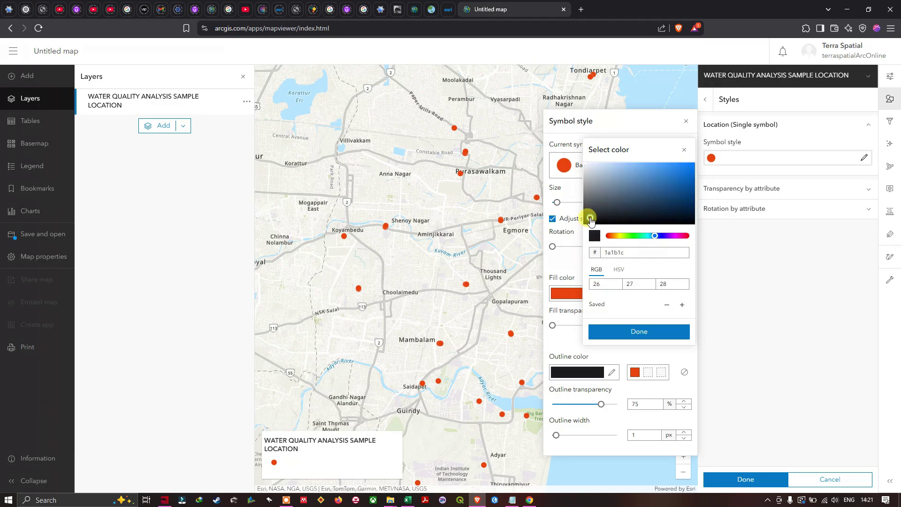
pyautogui.click(659, 331)
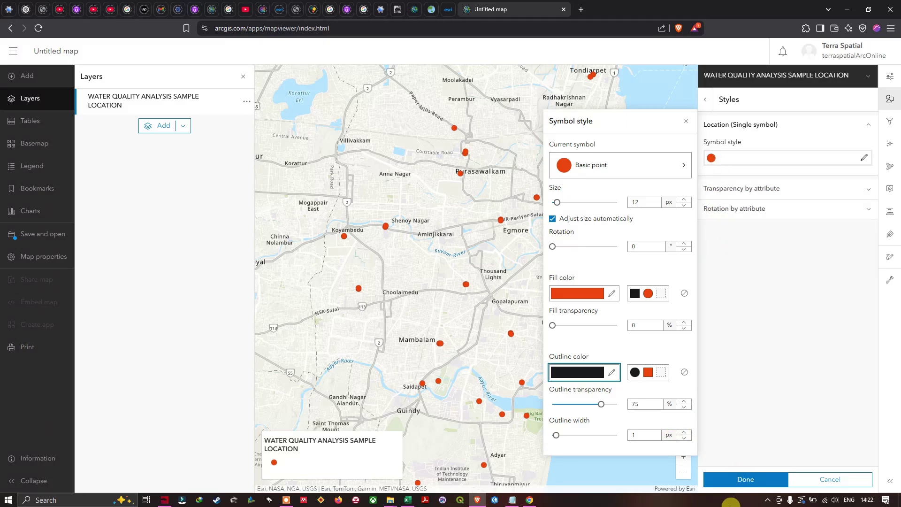
pyautogui.click(737, 488)
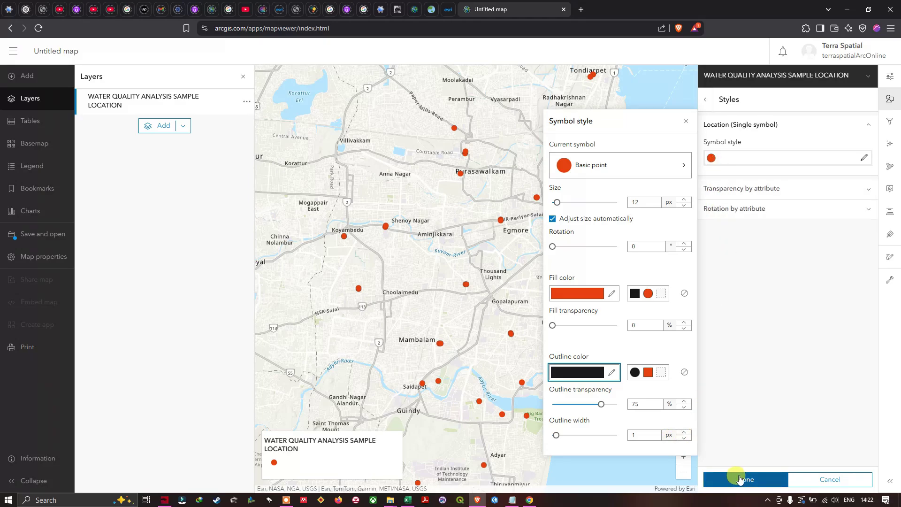
pyautogui.click(742, 478)
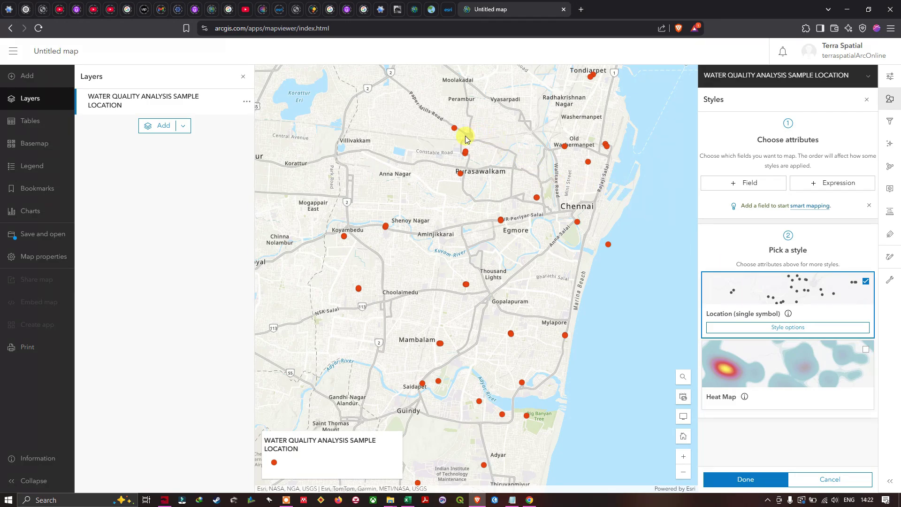
# Inspect the restyled sample points on the map and zoom to the extent of the WATER QUALITY ANALYSIS SAMPLE LOCATION layer.
pyautogui.scroll(5, 466, 138)
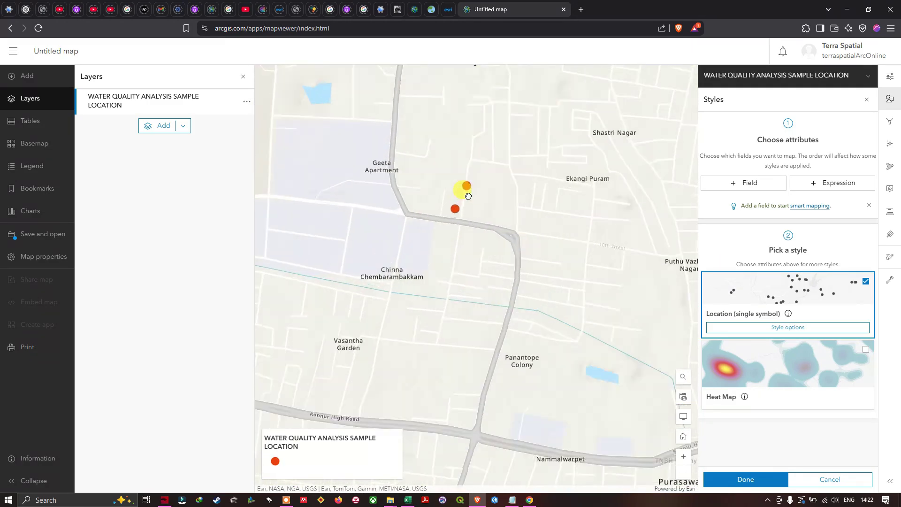
pyautogui.scroll(1, 471, 187)
pyautogui.scroll(-1, 472, 197)
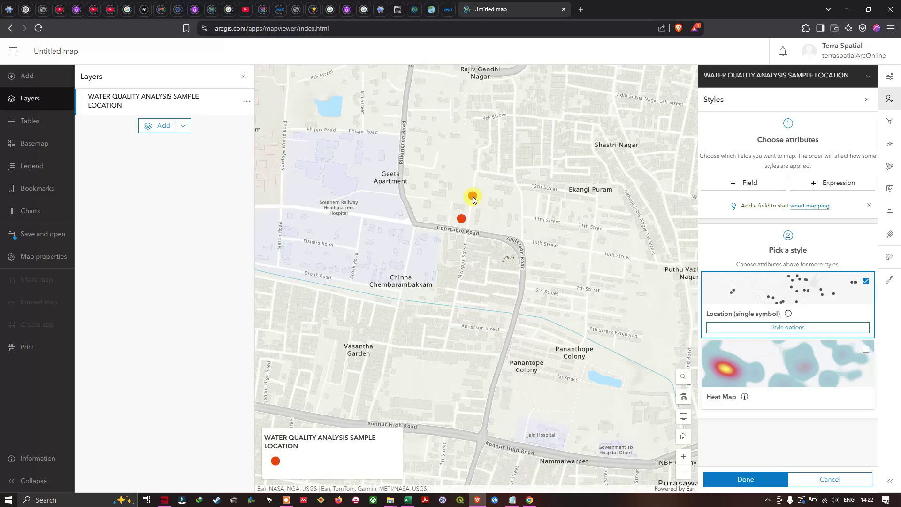
pyautogui.scroll(-4, 472, 196)
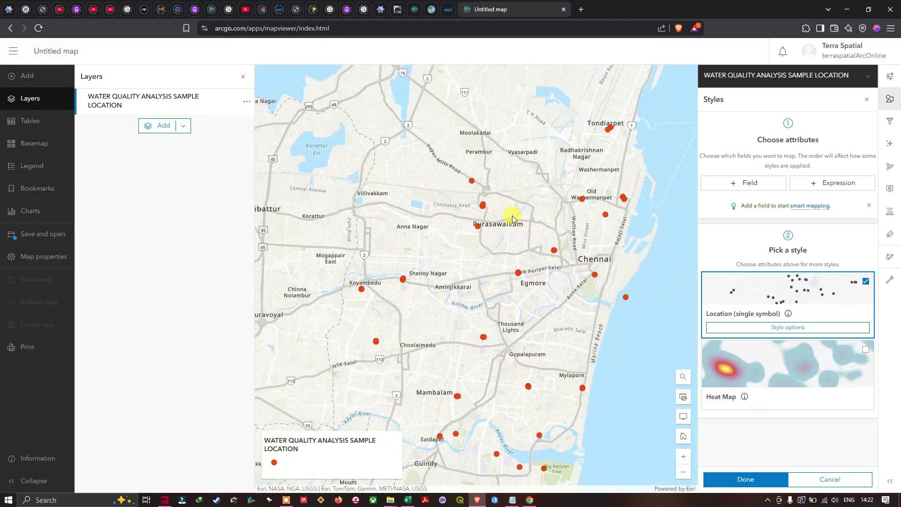
pyautogui.click(246, 101)
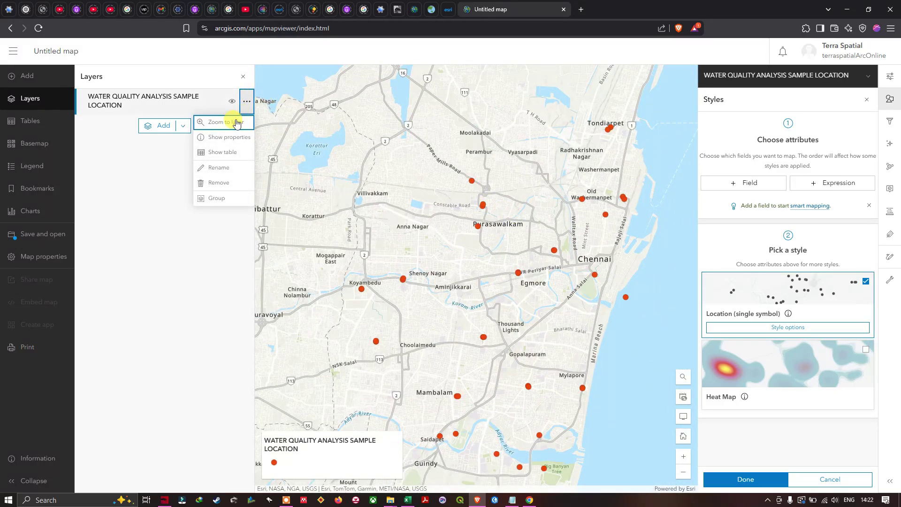
pyautogui.click(230, 123)
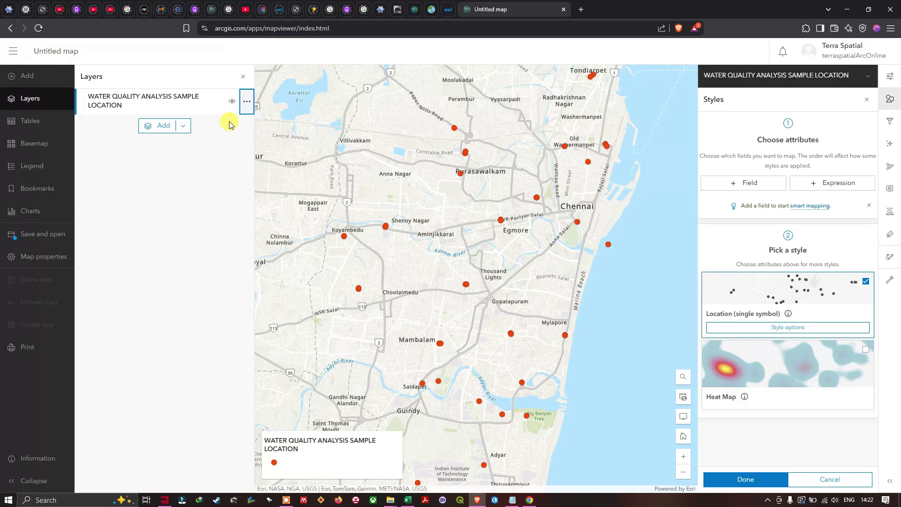
pyautogui.click(247, 101)
pyautogui.scroll(-2, 424, 165)
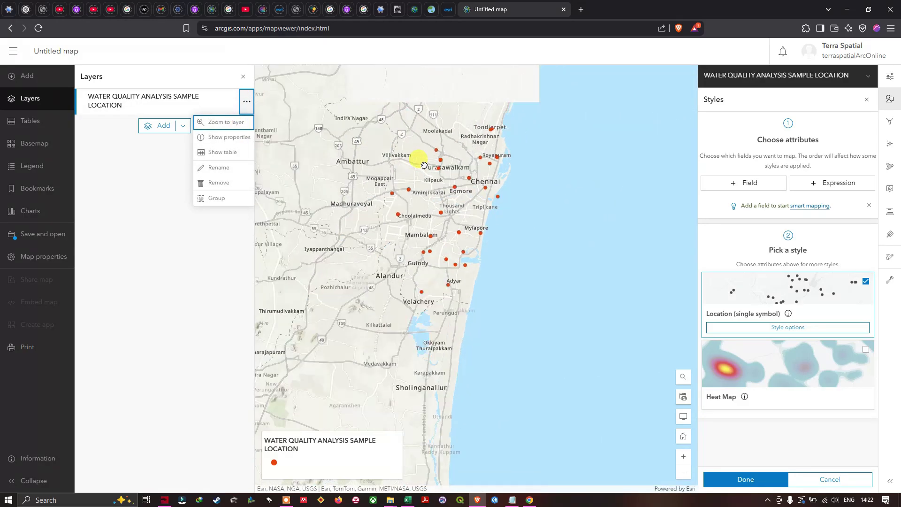
pyautogui.scroll(-2, 424, 165)
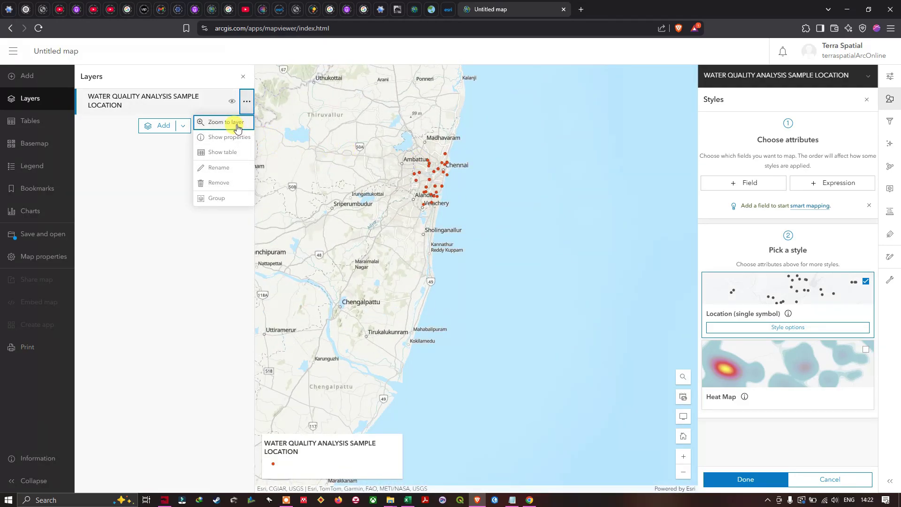
pyautogui.click(234, 123)
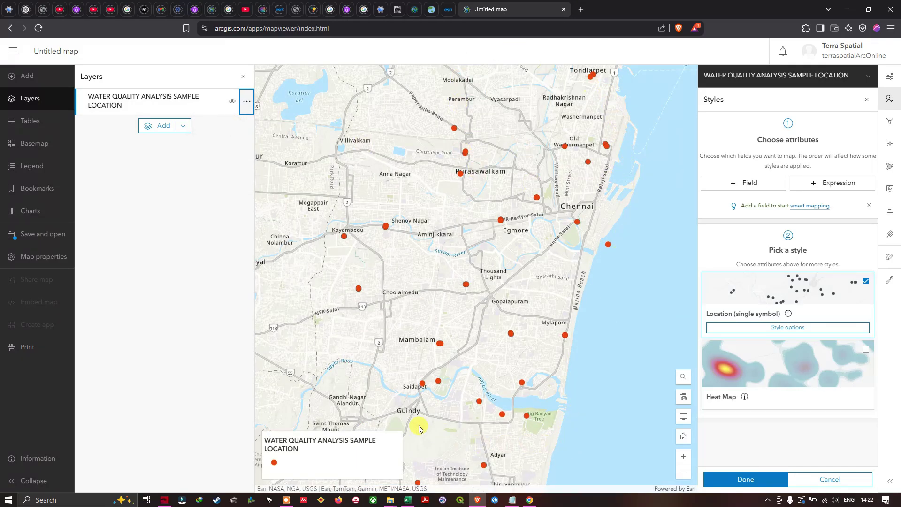
# Show the attribute table of the WATER QUALITY ANALYSIS SAMPLE LOCATION layer, look through its records and close it.
pyautogui.click(246, 101)
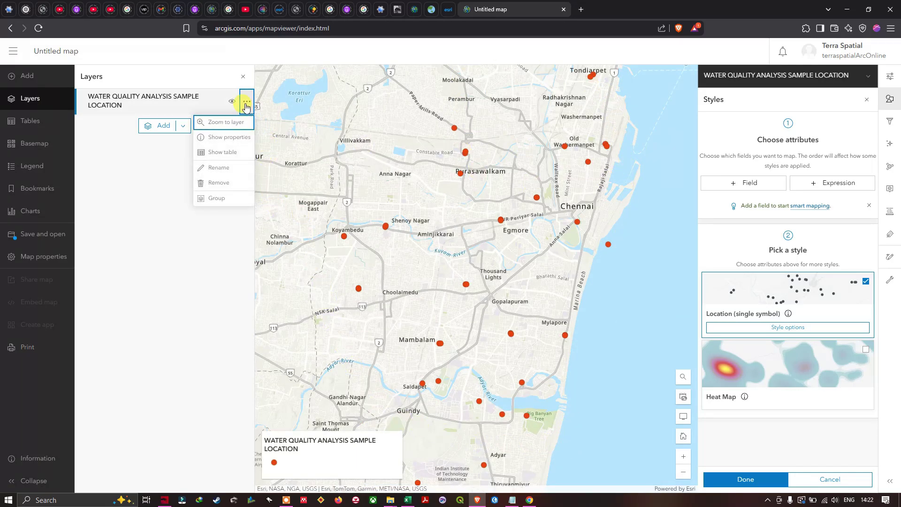
pyautogui.click(236, 158)
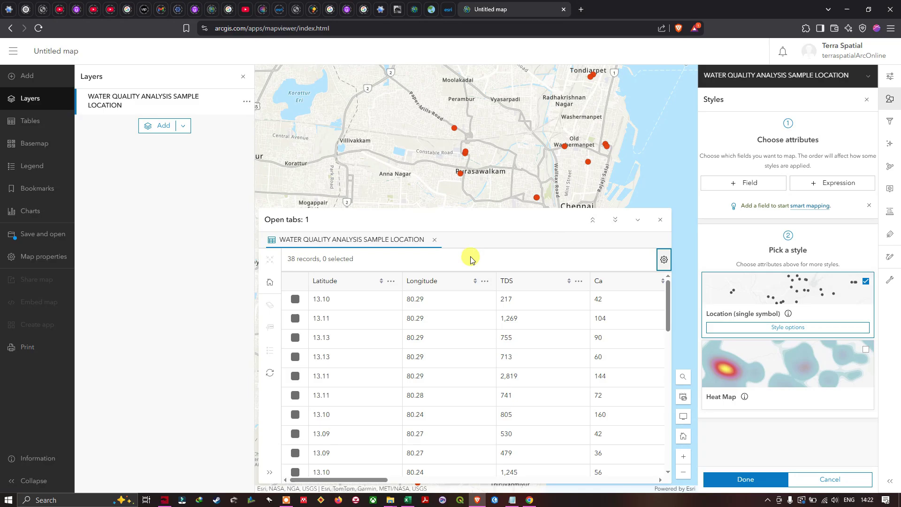
pyautogui.scroll(-5, 490, 272)
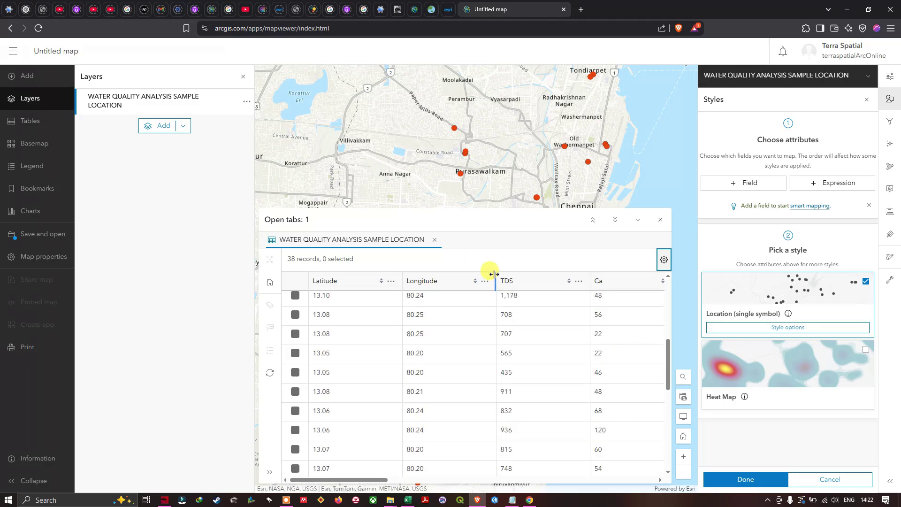
pyautogui.scroll(-5, 490, 273)
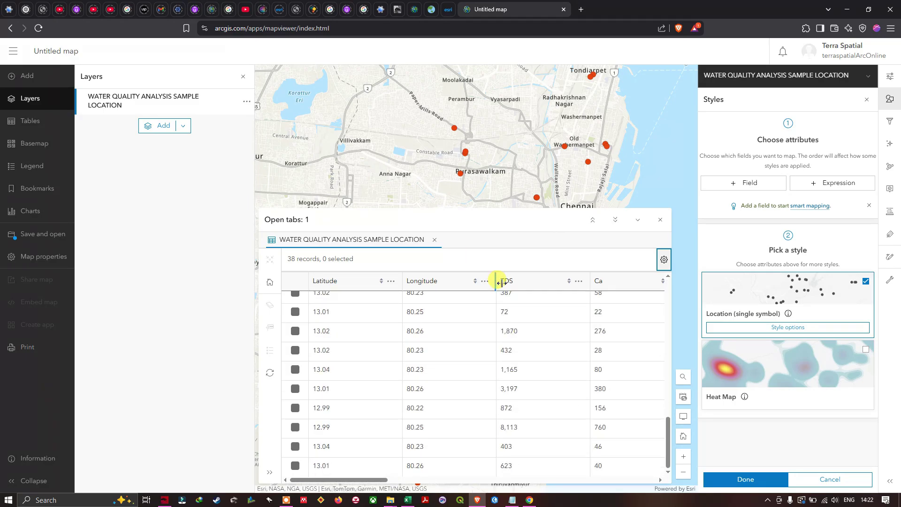
pyautogui.scroll(10, 501, 282)
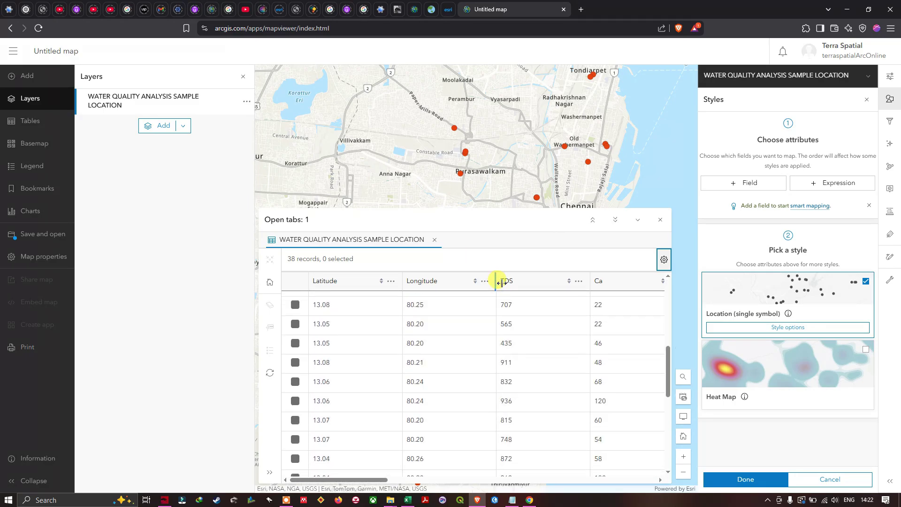
pyautogui.click(660, 220)
pyautogui.click(246, 102)
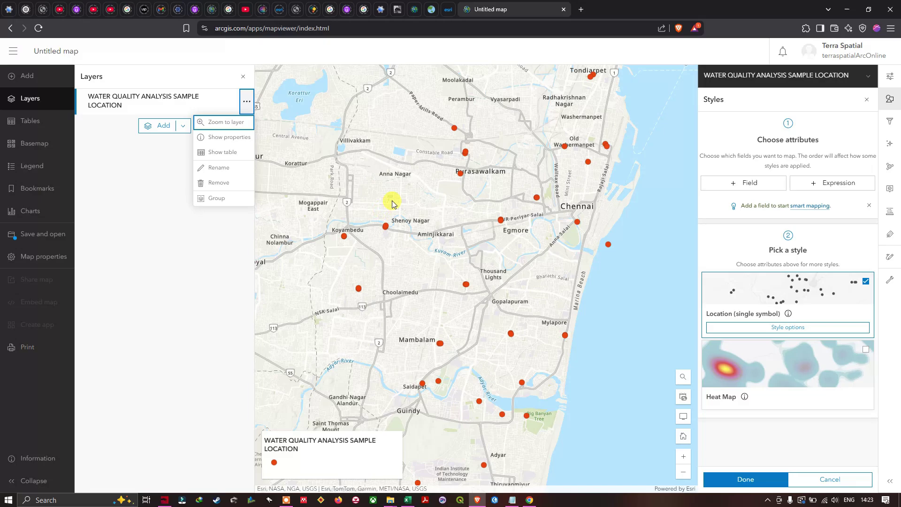
pyautogui.scroll(1, 390, 199)
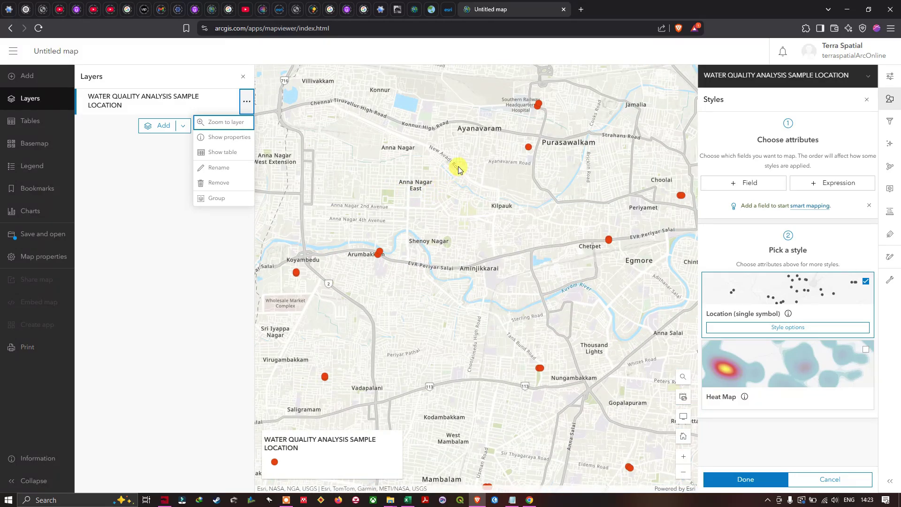
pyautogui.scroll(-3, 459, 170)
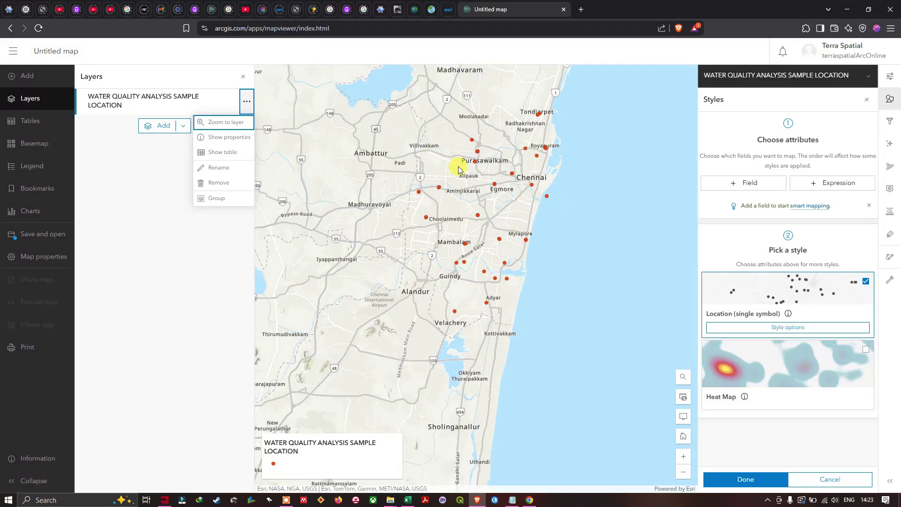
pyautogui.scroll(1, 446, 164)
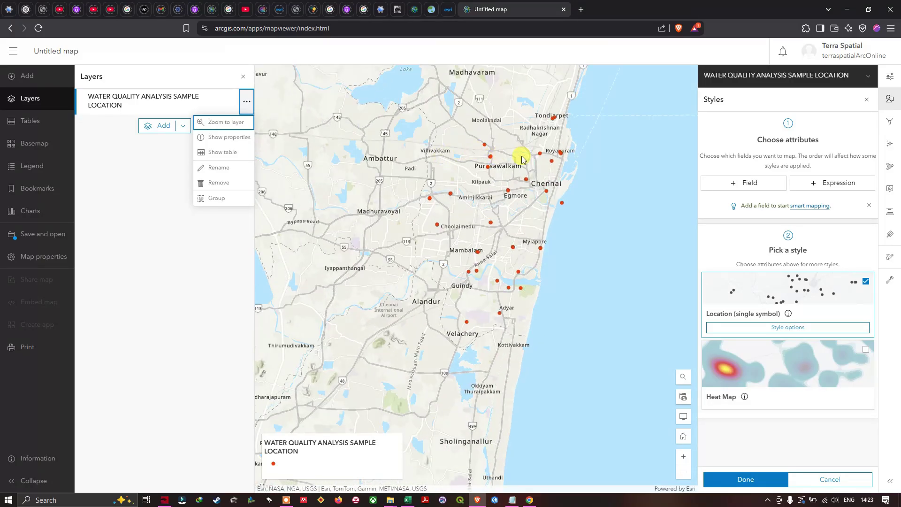